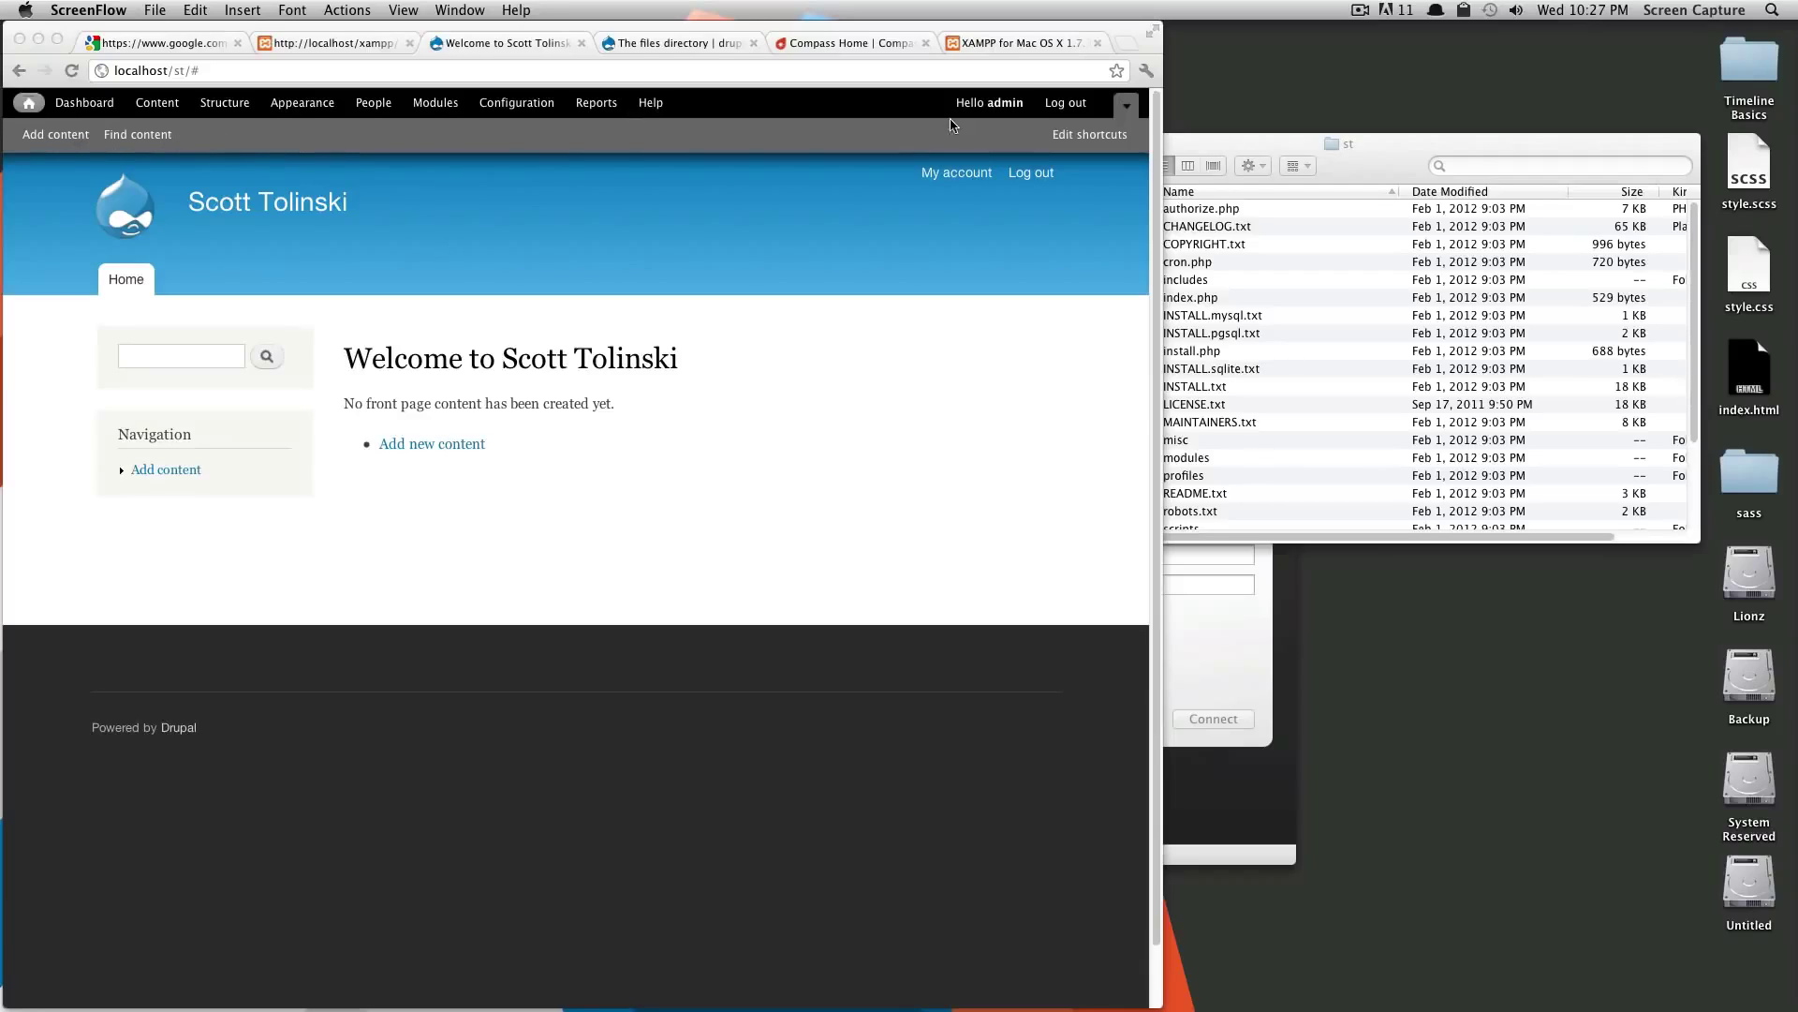
Hide the shortcut bar beneath the admin toolbar, show it again, and return to the site's home page
{"action": "left_click", "coordinate": [1125, 111]}
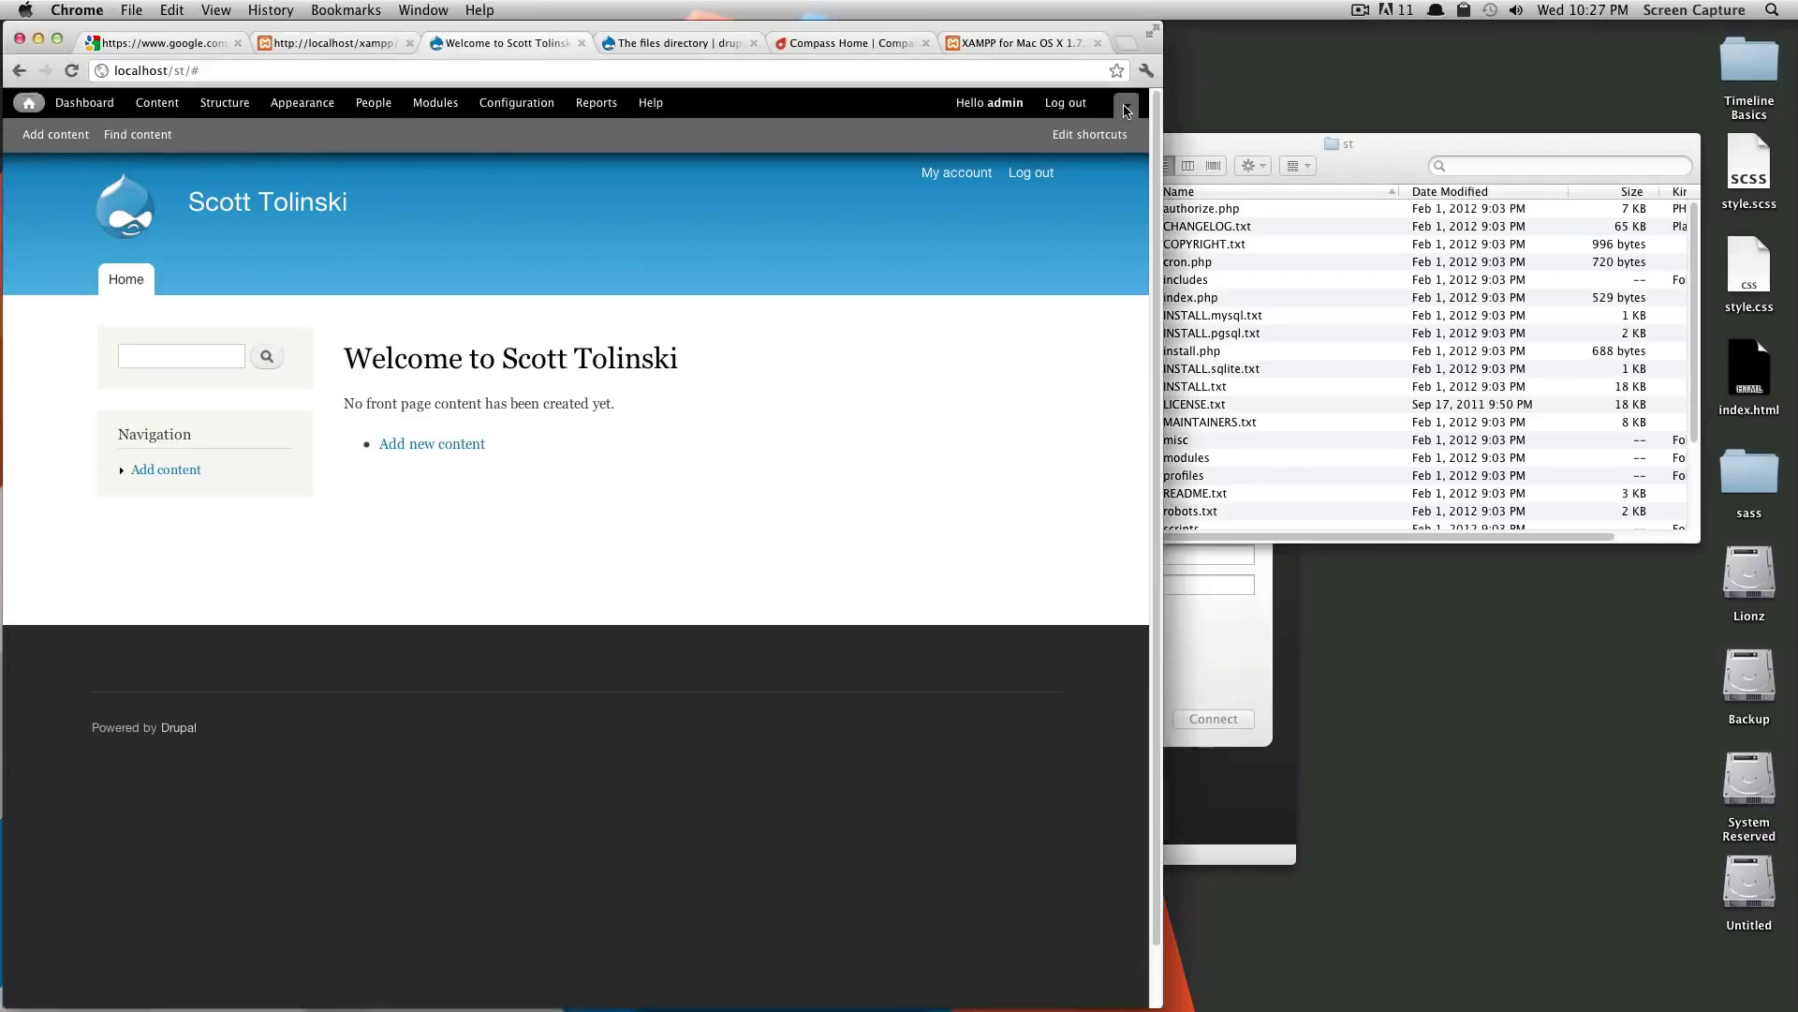
{"action": "left_click", "coordinate": [1126, 110]}
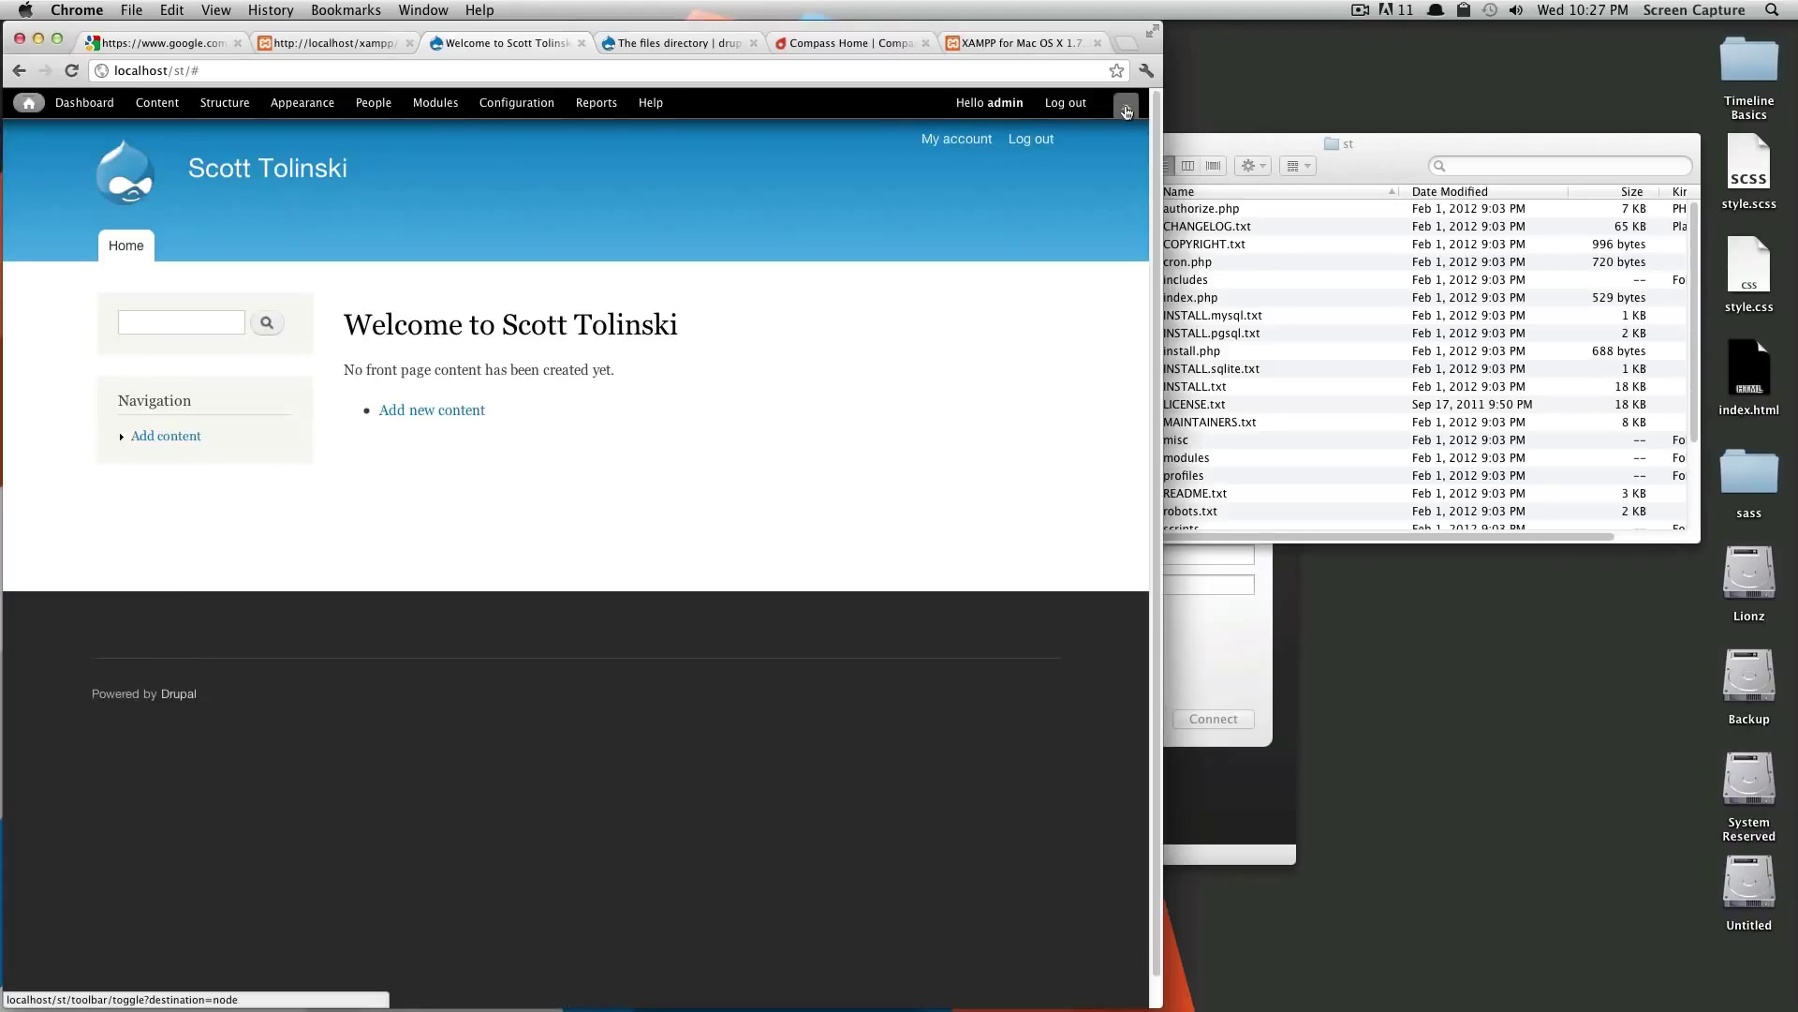
{"action": "left_click", "coordinate": [1126, 110]}
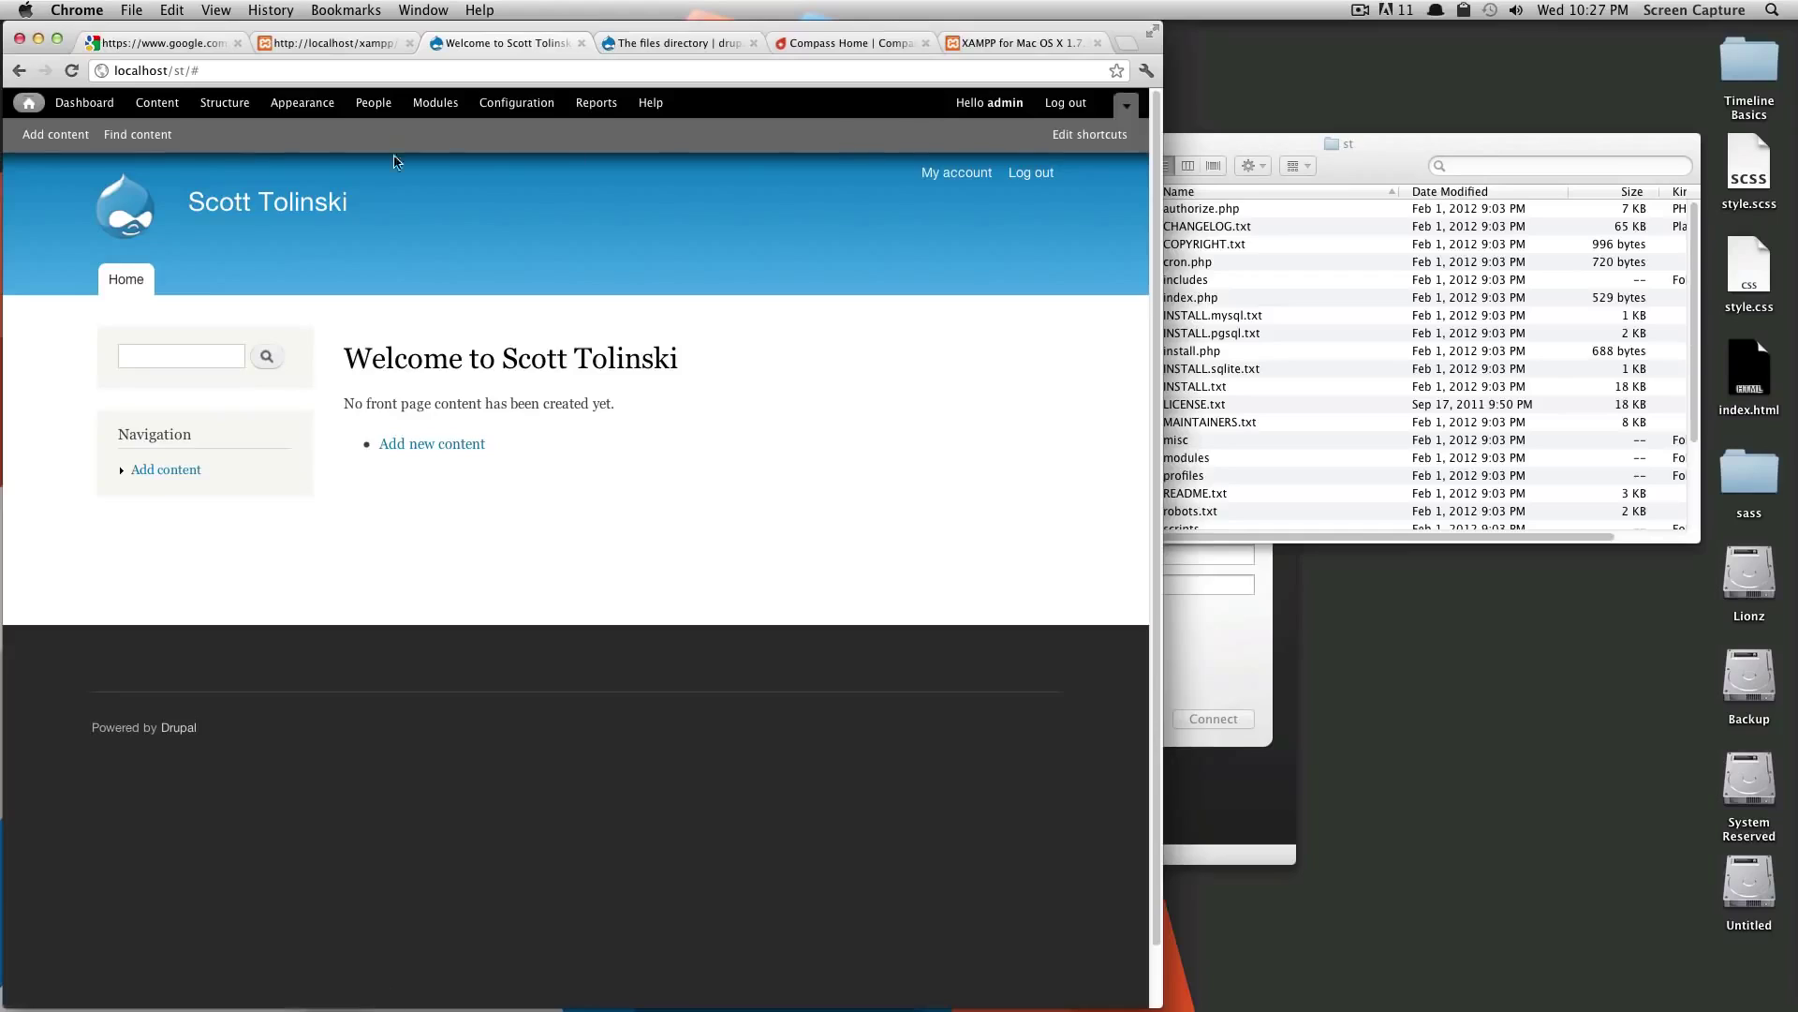
{"action": "left_click", "coordinate": [26, 106]}
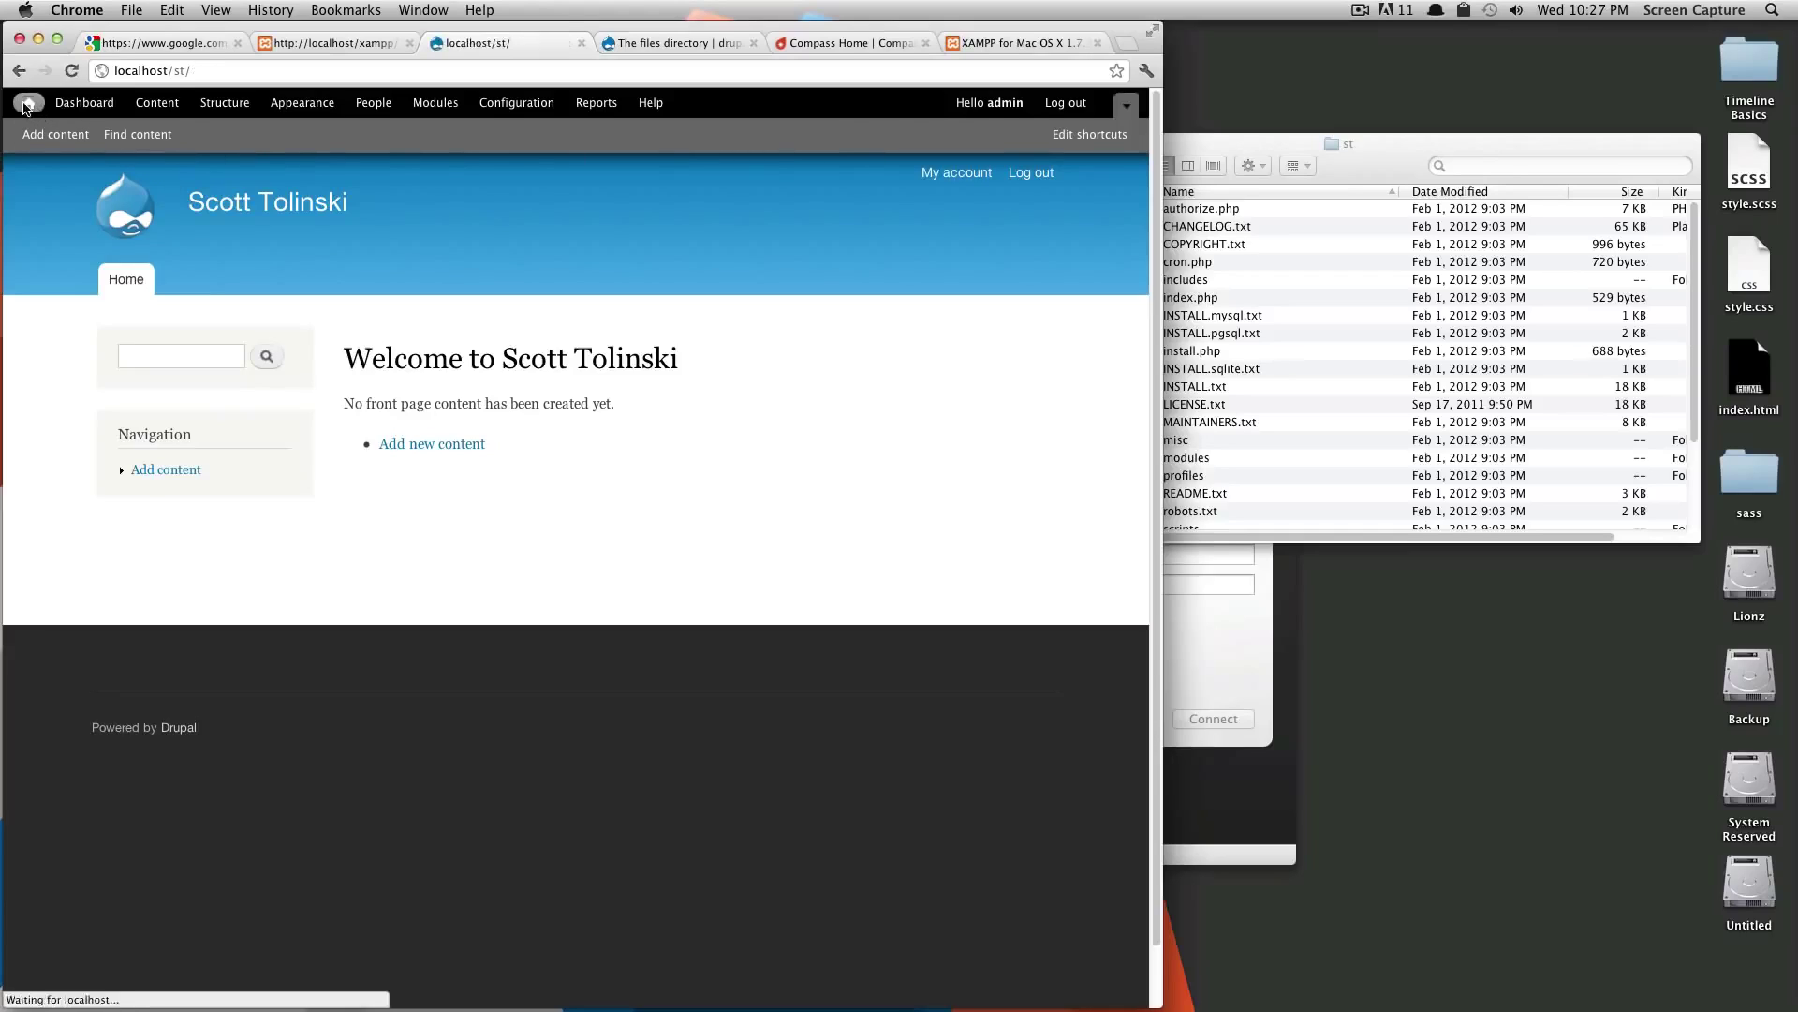
Look over the site dashboard and the blocks offered when customizing it, and close the overlay without changes
{"action": "left_click", "coordinate": [76, 110]}
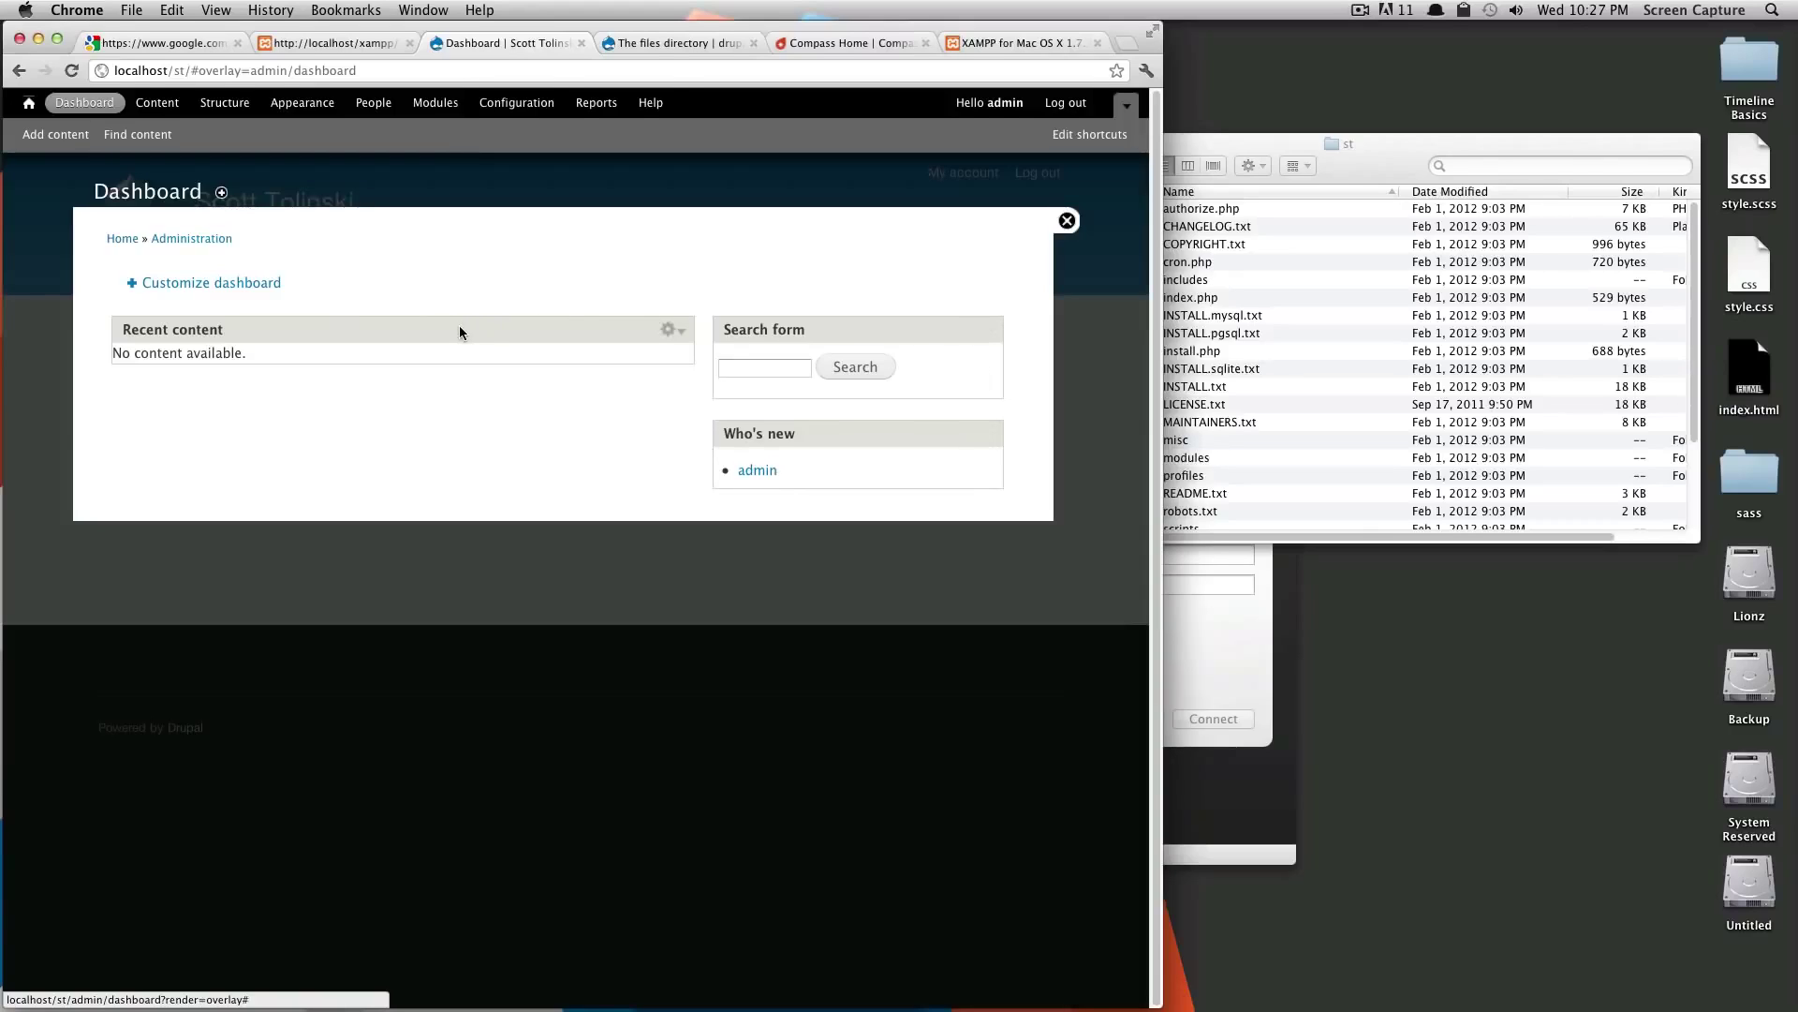
{"action": "left_click", "coordinate": [232, 289]}
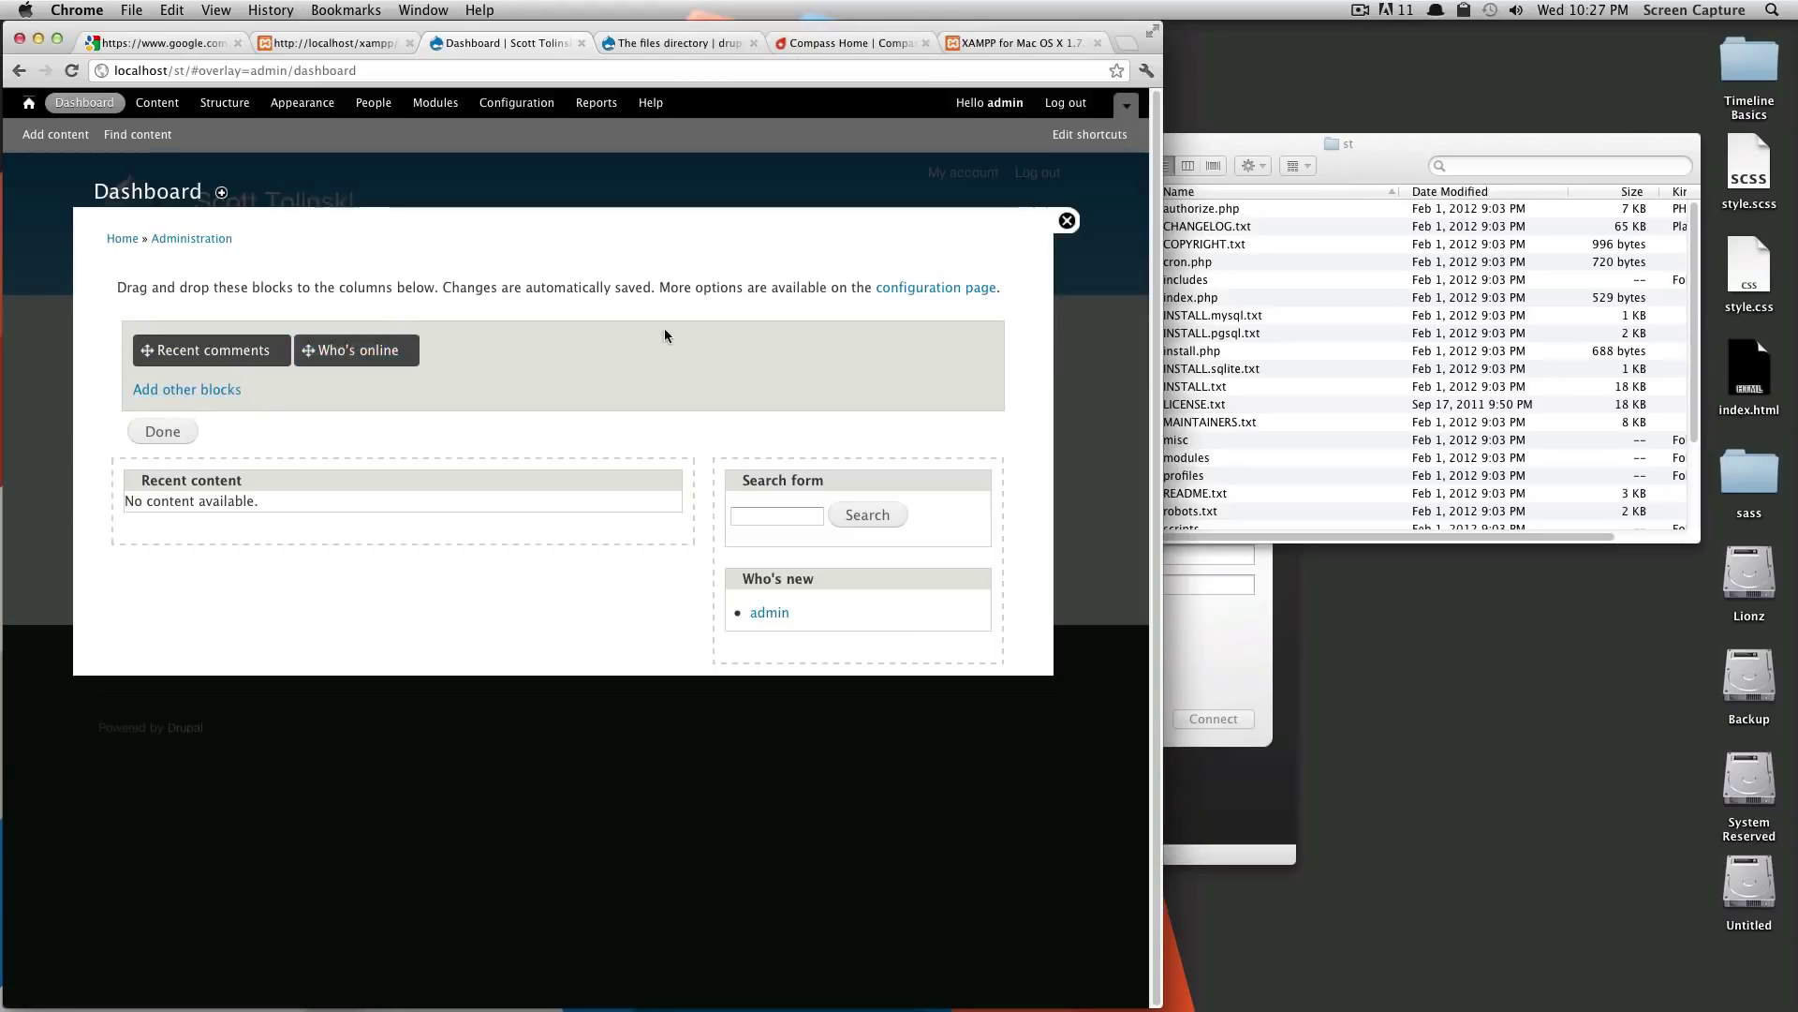
{"action": "left_click", "coordinate": [172, 433]}
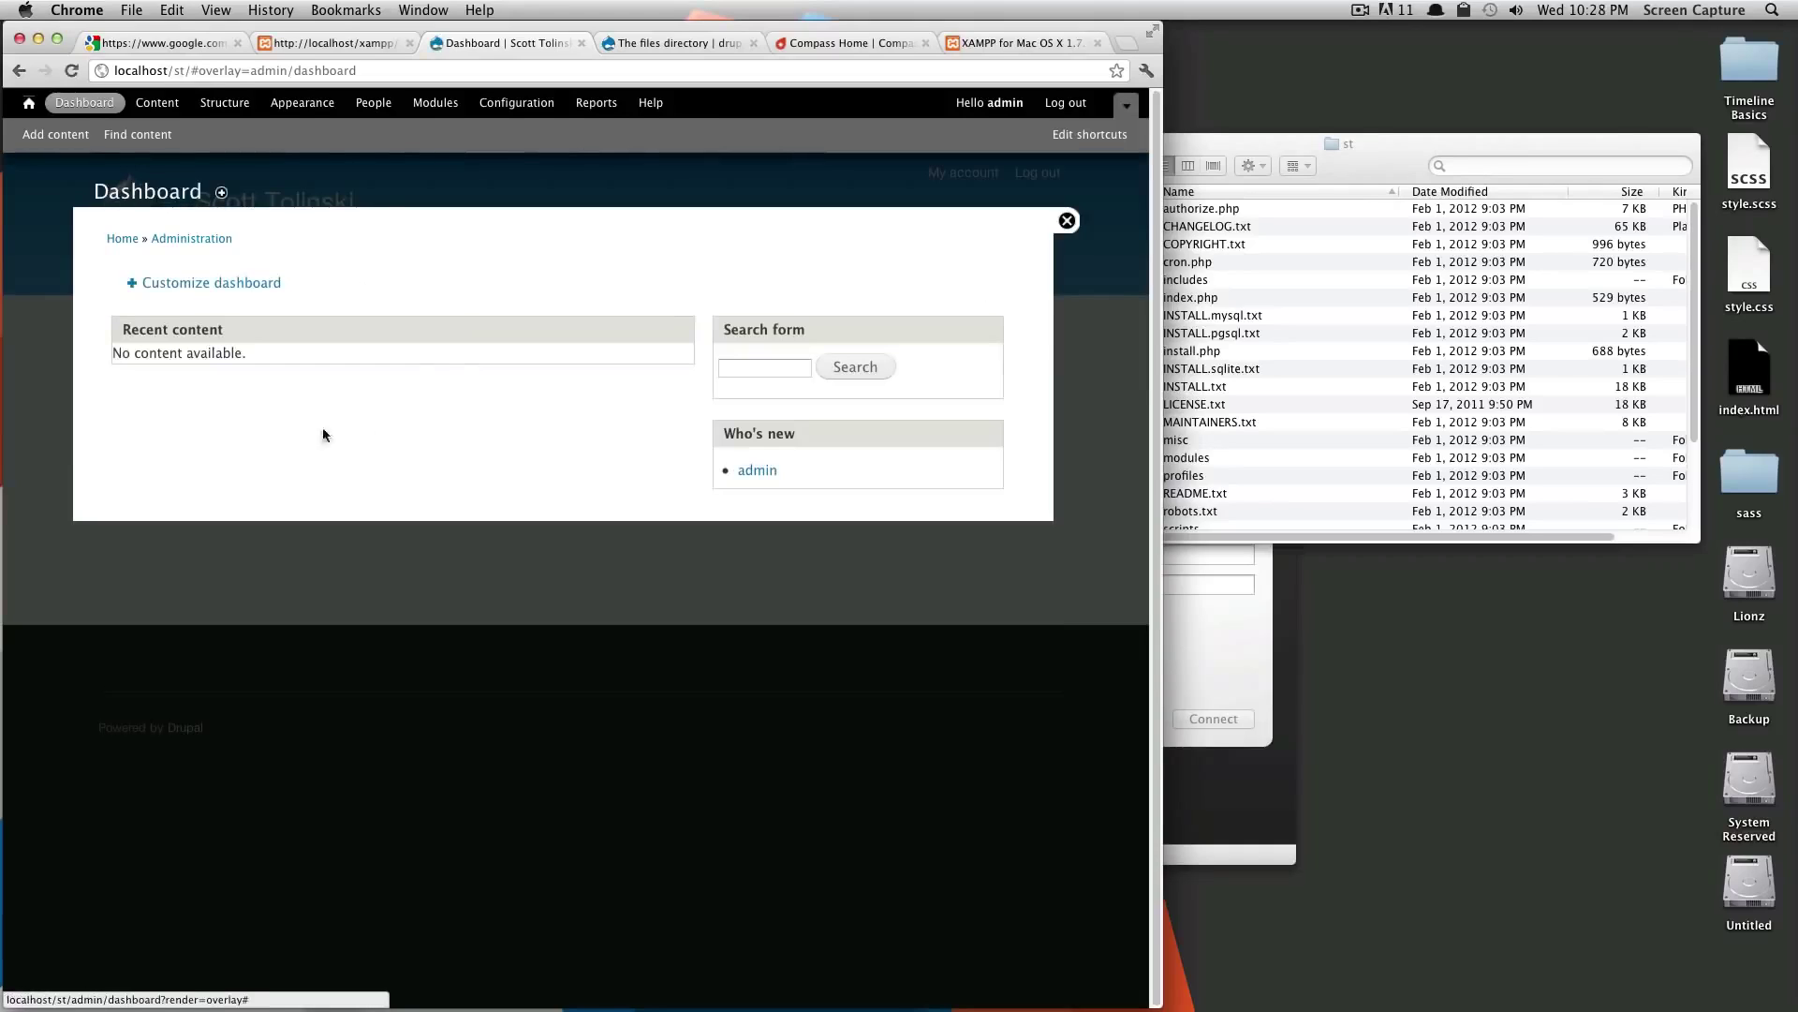
{"action": "left_click", "coordinate": [1067, 222]}
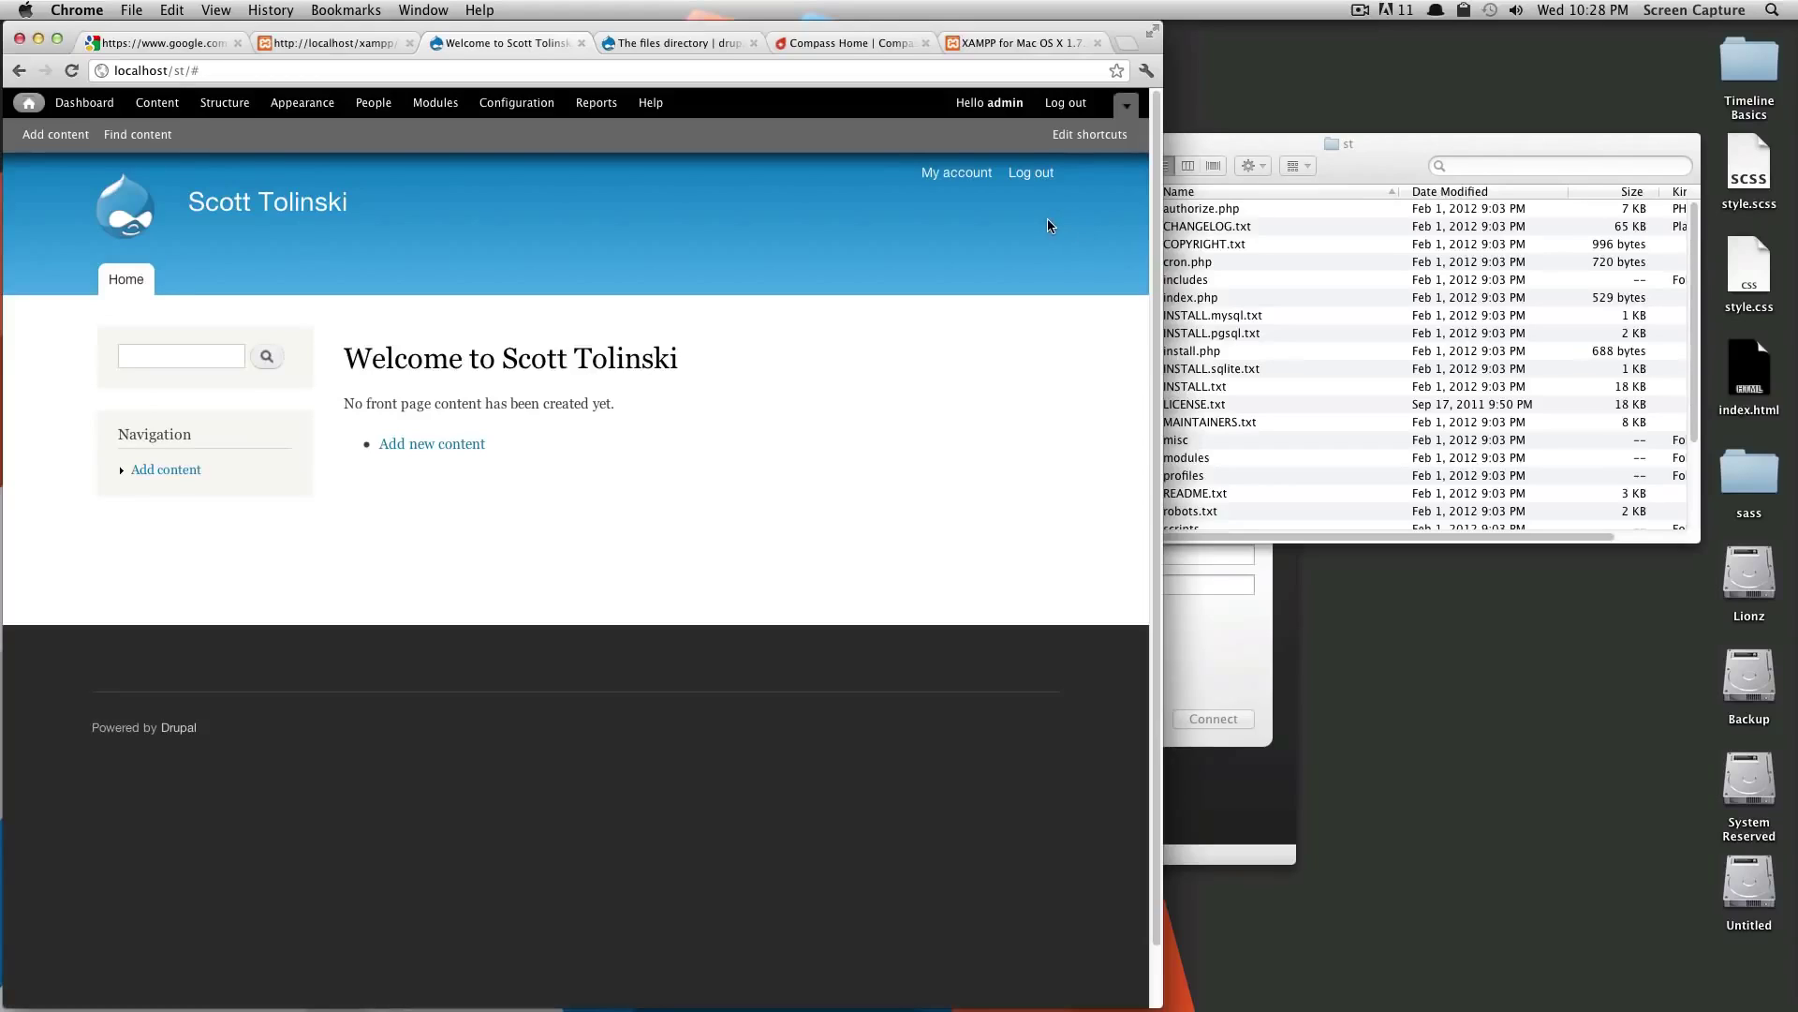
Examine the content administration list and the content types offered for adding new content
{"action": "left_click", "coordinate": [157, 104]}
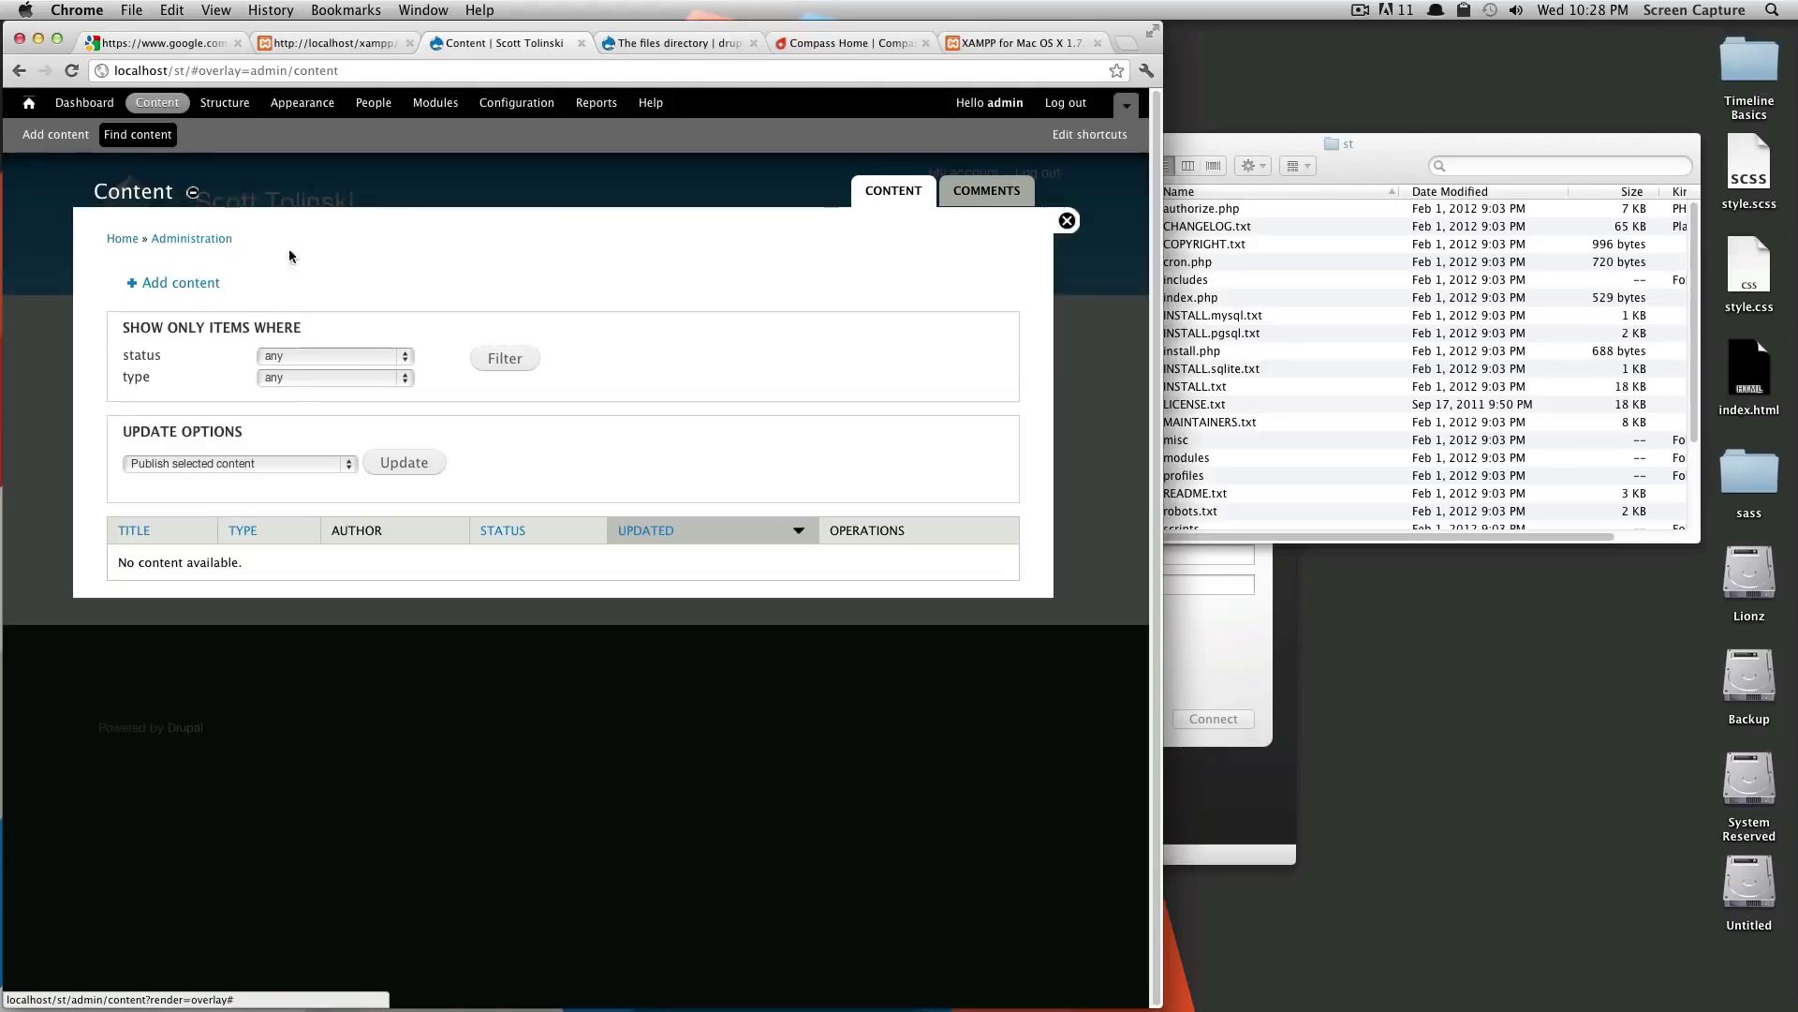
{"action": "left_click", "coordinate": [198, 285]}
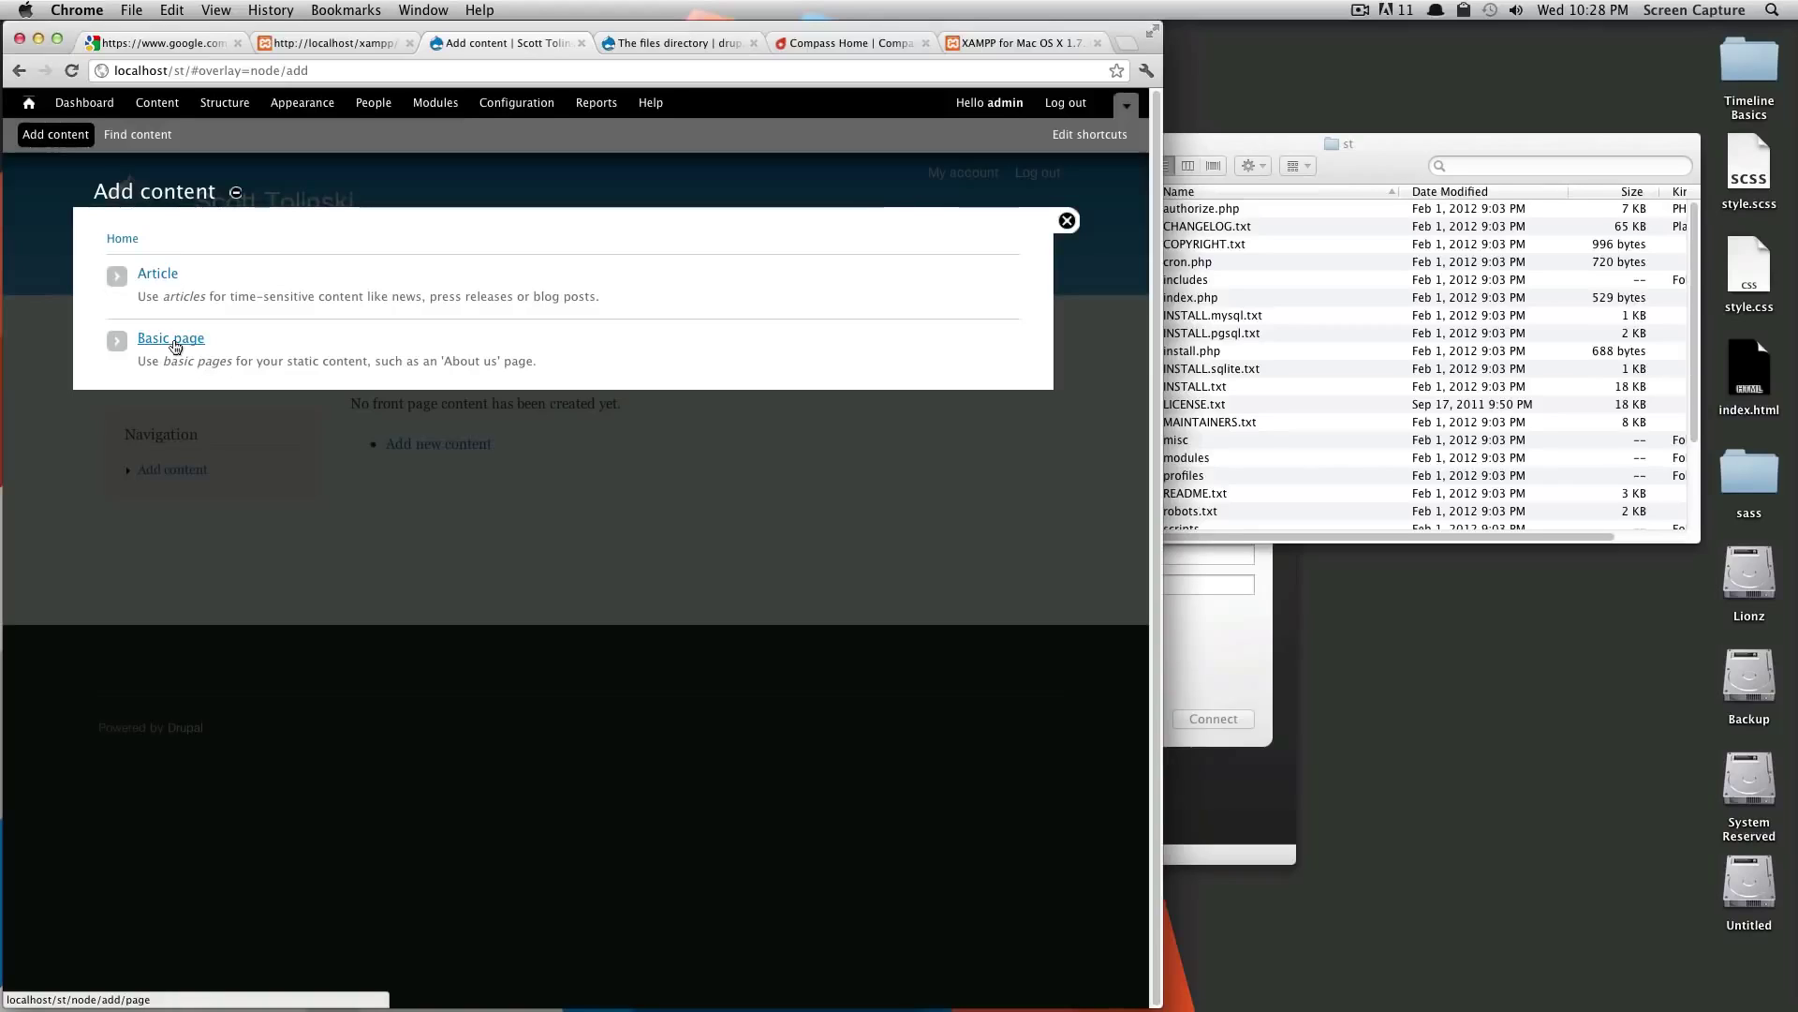
{"action": "left_click", "coordinate": [145, 105]}
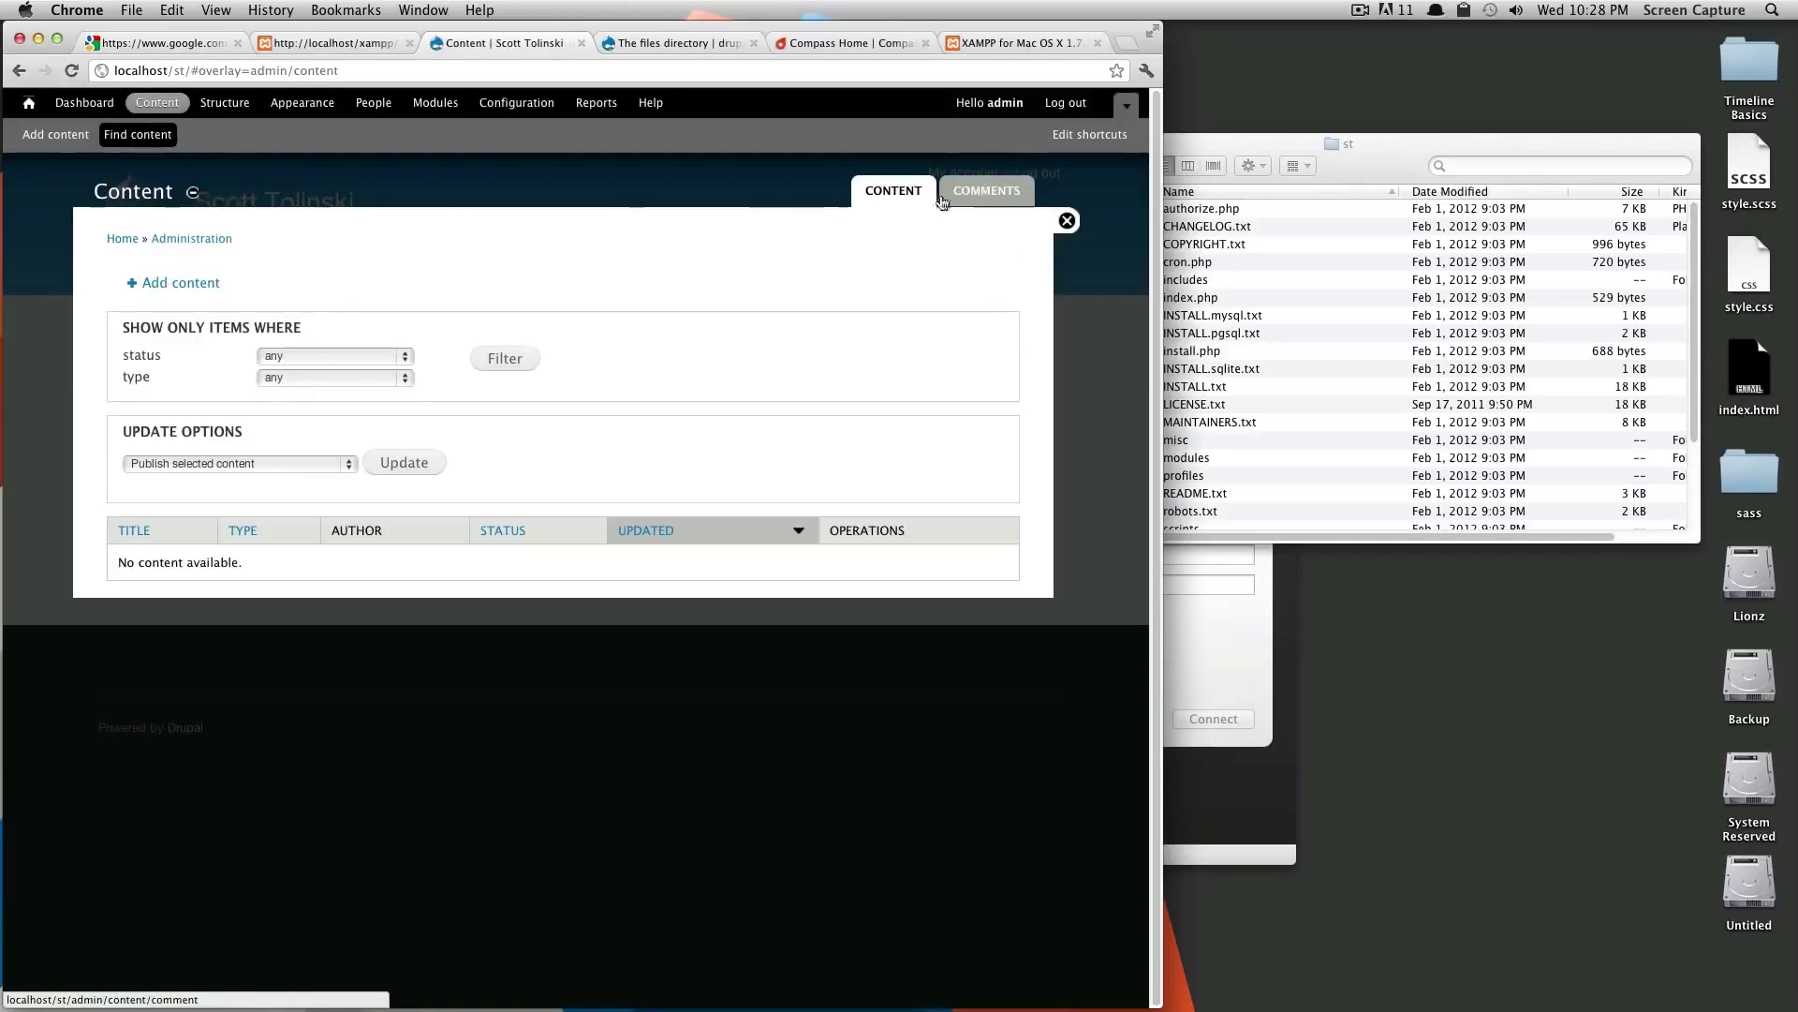
Check the unapproved and published comments lists in the content administration area
{"action": "left_click", "coordinate": [975, 193]}
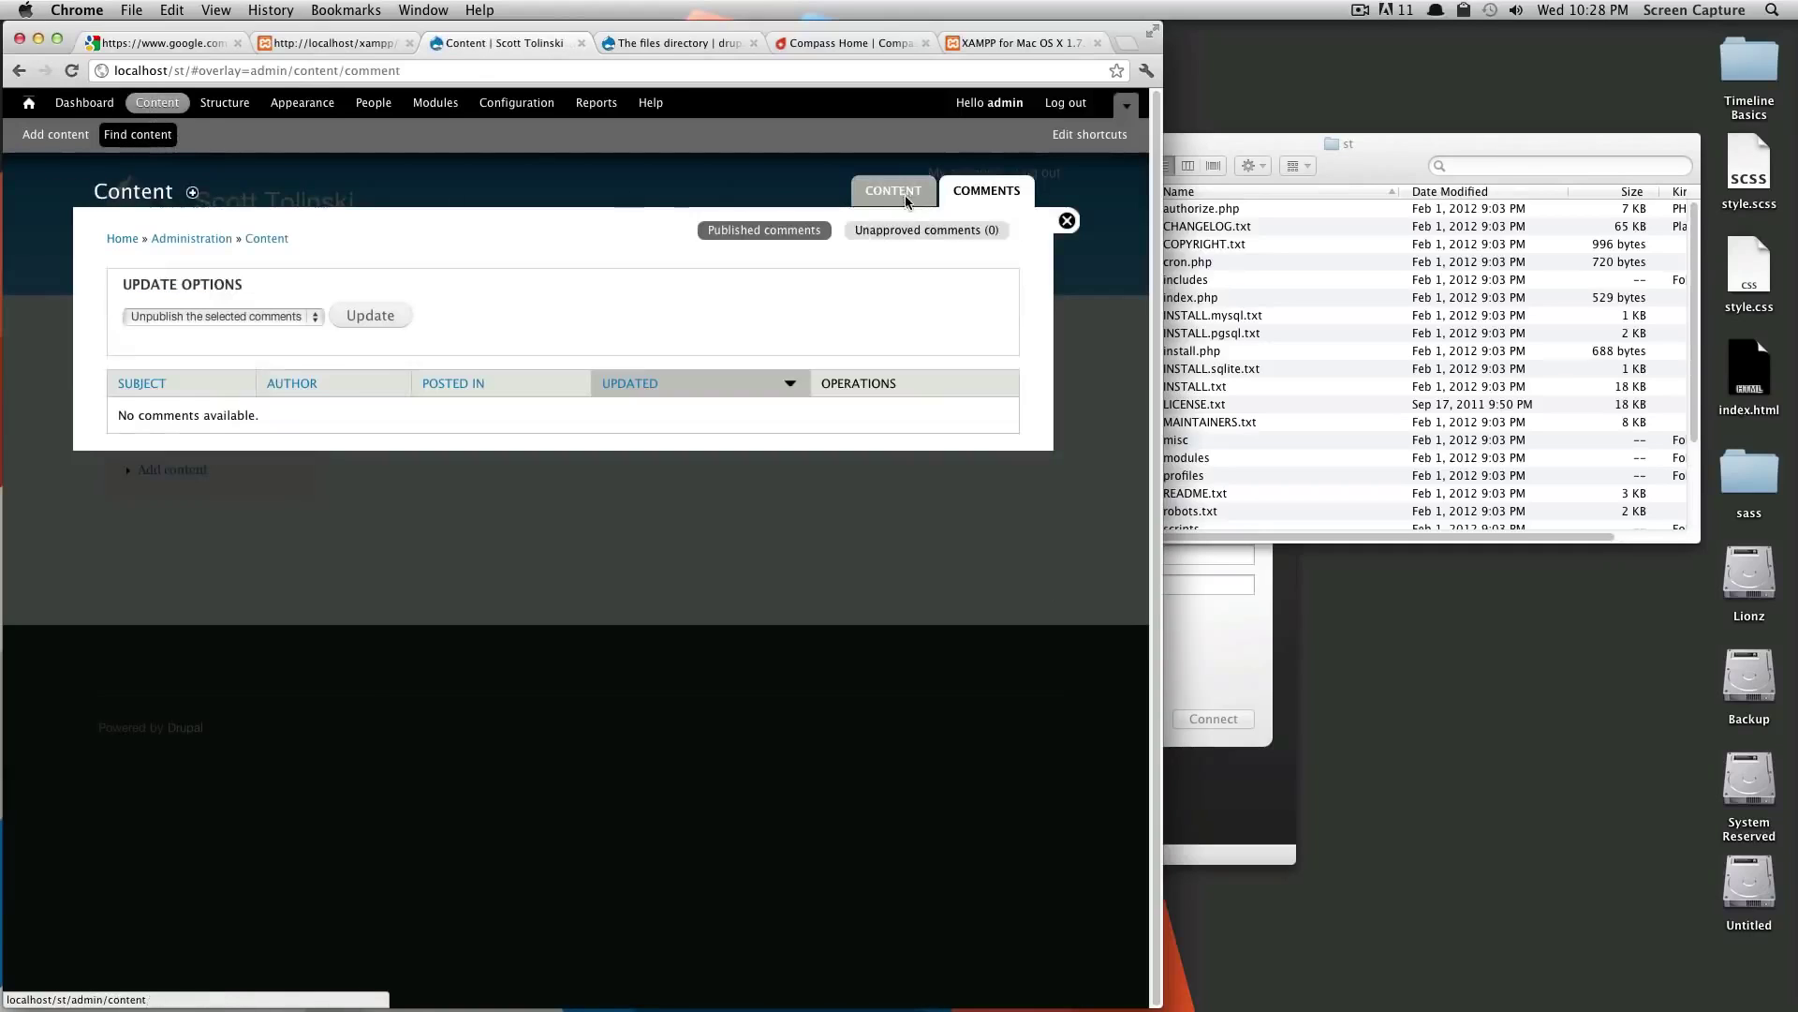
{"action": "left_click", "coordinate": [923, 242]}
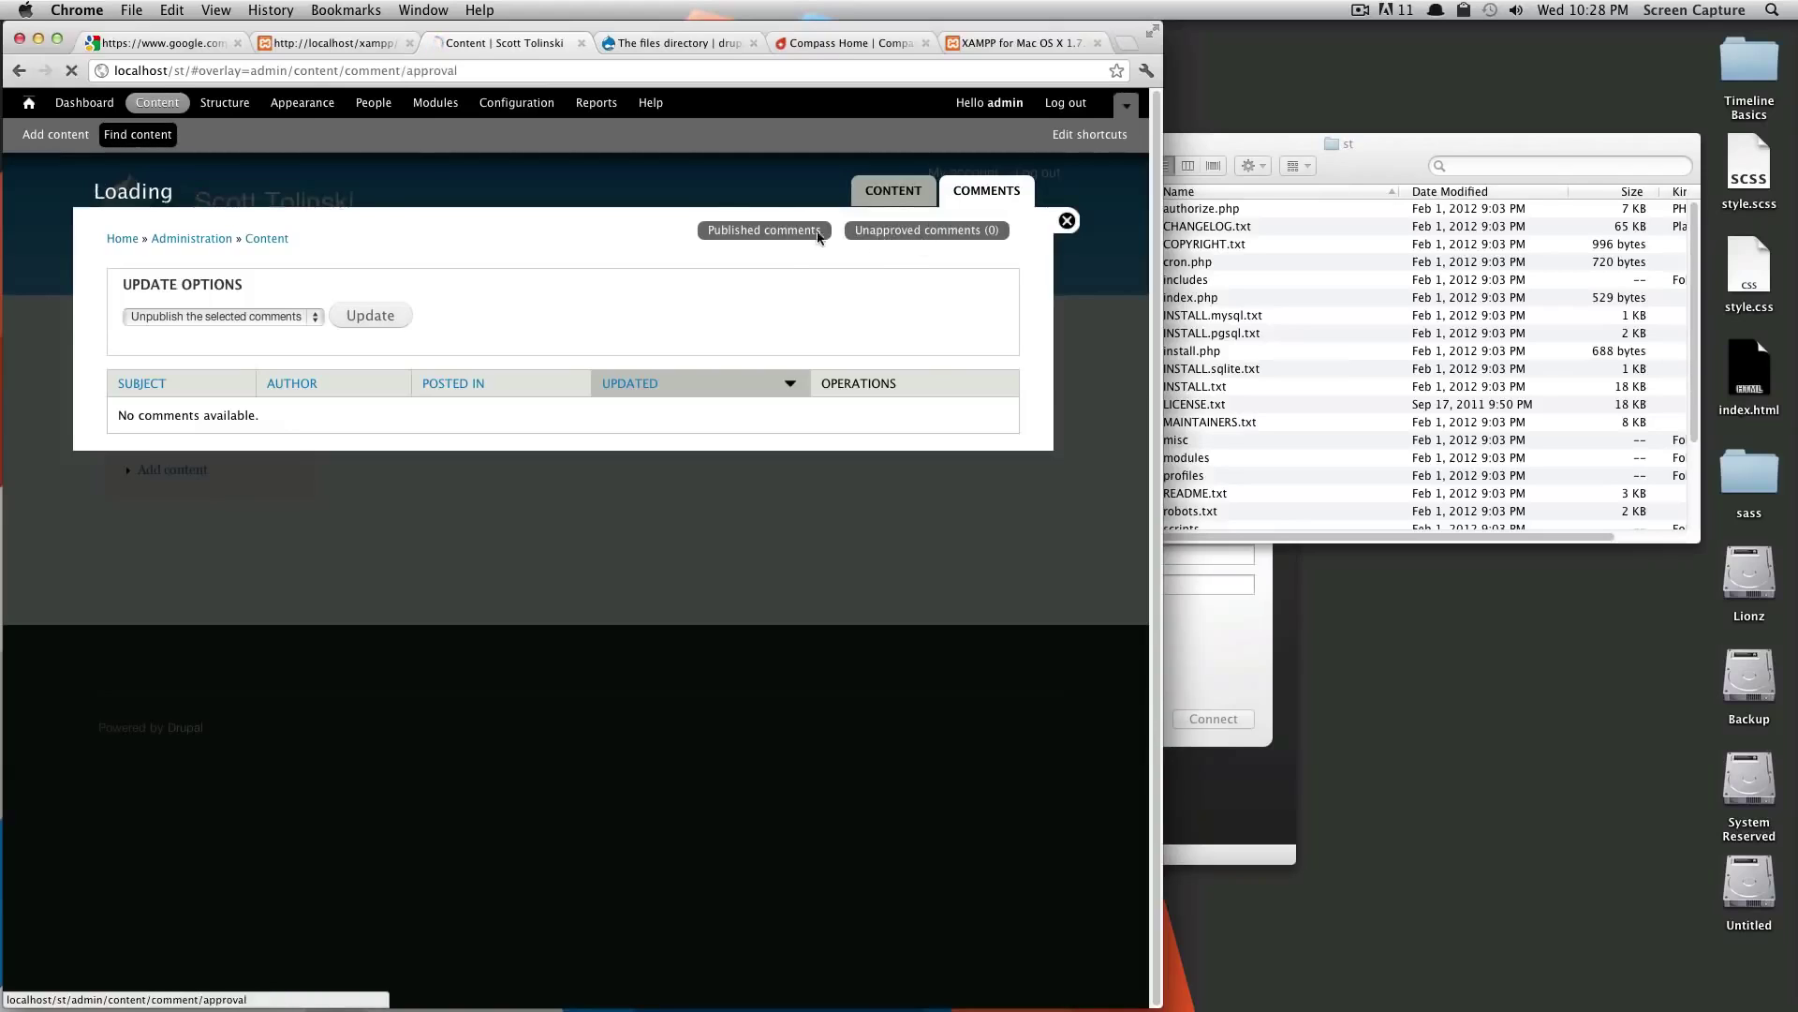
{"action": "left_click", "coordinate": [785, 236]}
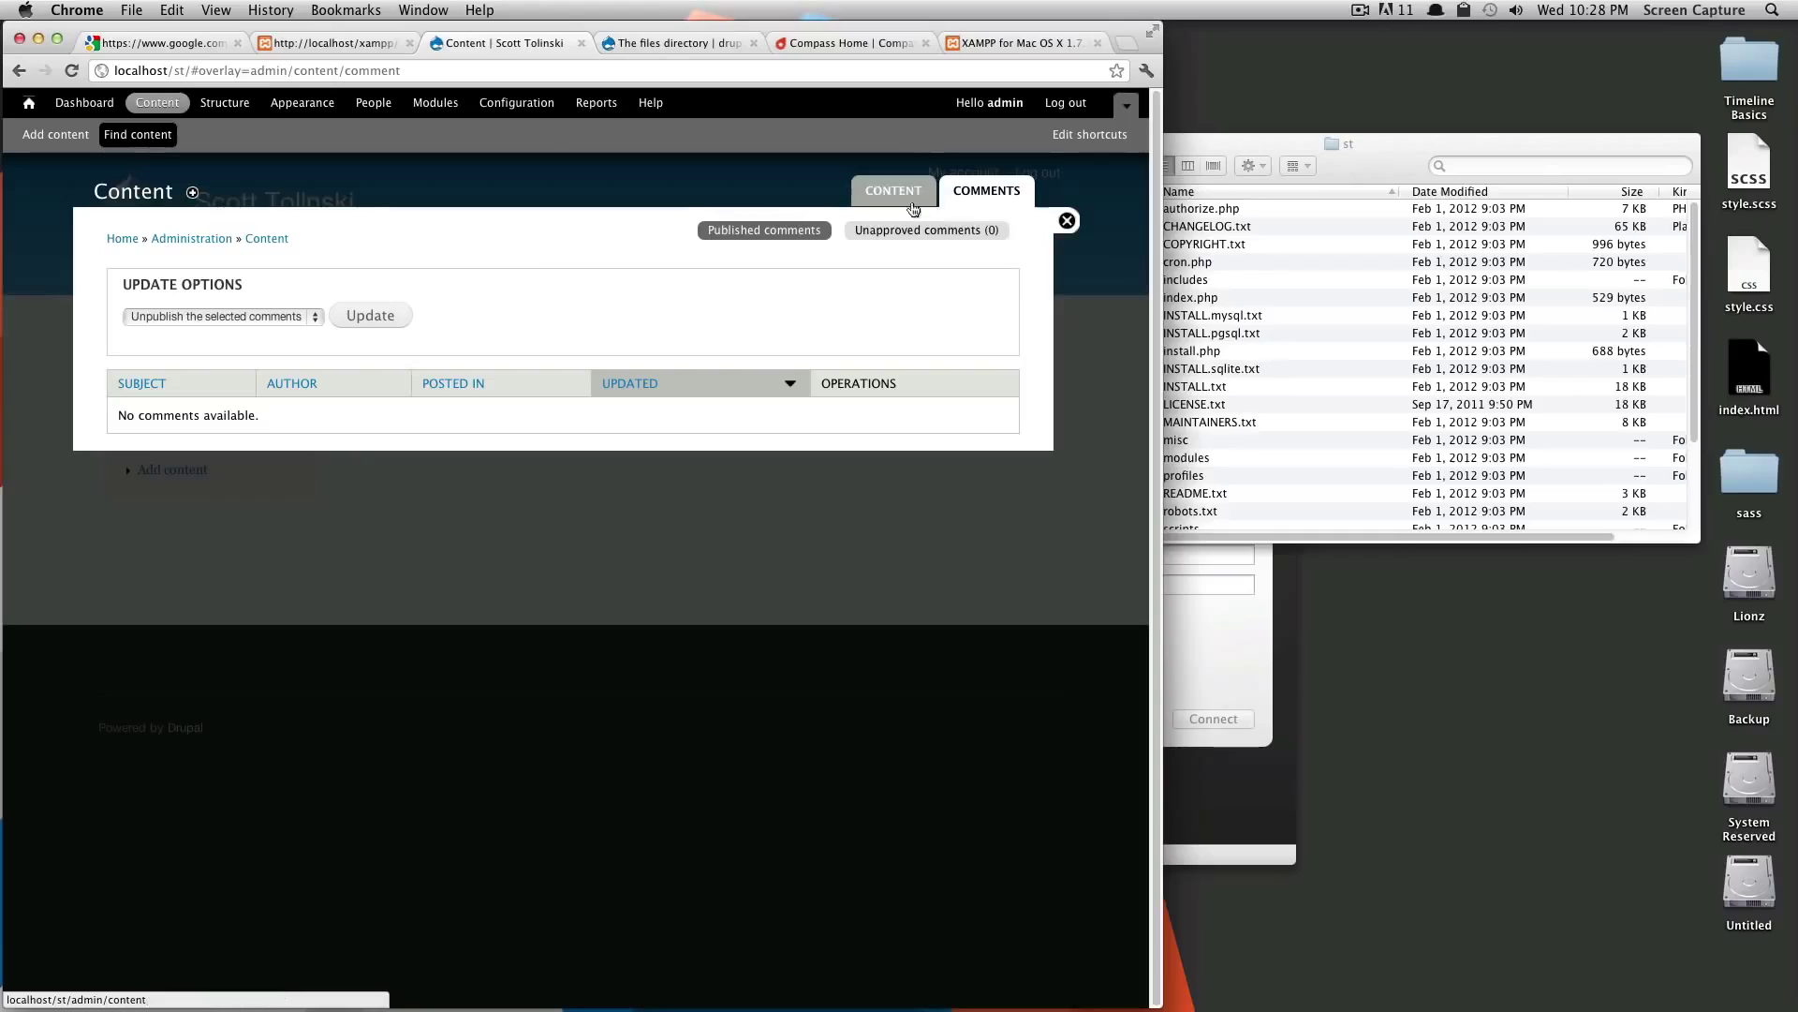
Read through the Structure page's sections, especially the descriptions of Menus and Blocks
{"action": "left_click", "coordinate": [227, 107]}
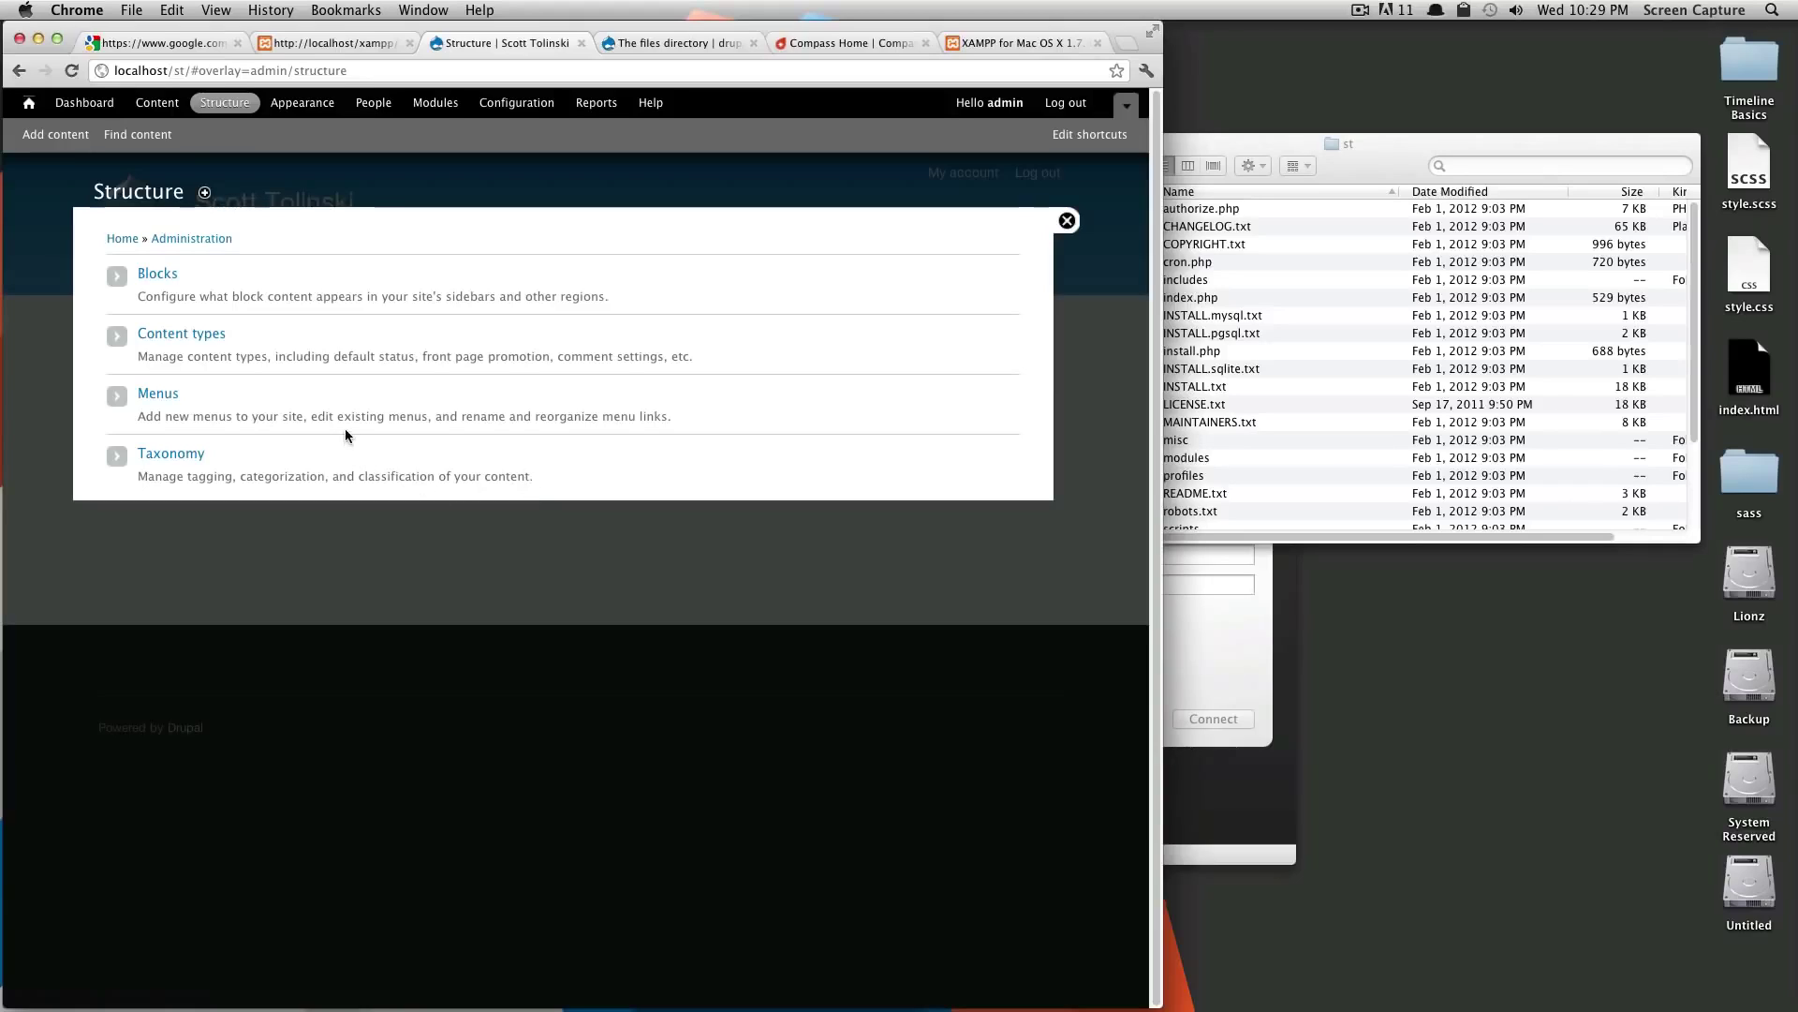
{"action": "left_click_drag", "start_coordinate": [232, 416], "coordinate": [258, 416]}
{"action": "left_click_drag", "start_coordinate": [564, 417], "coordinate": [266, 416]}
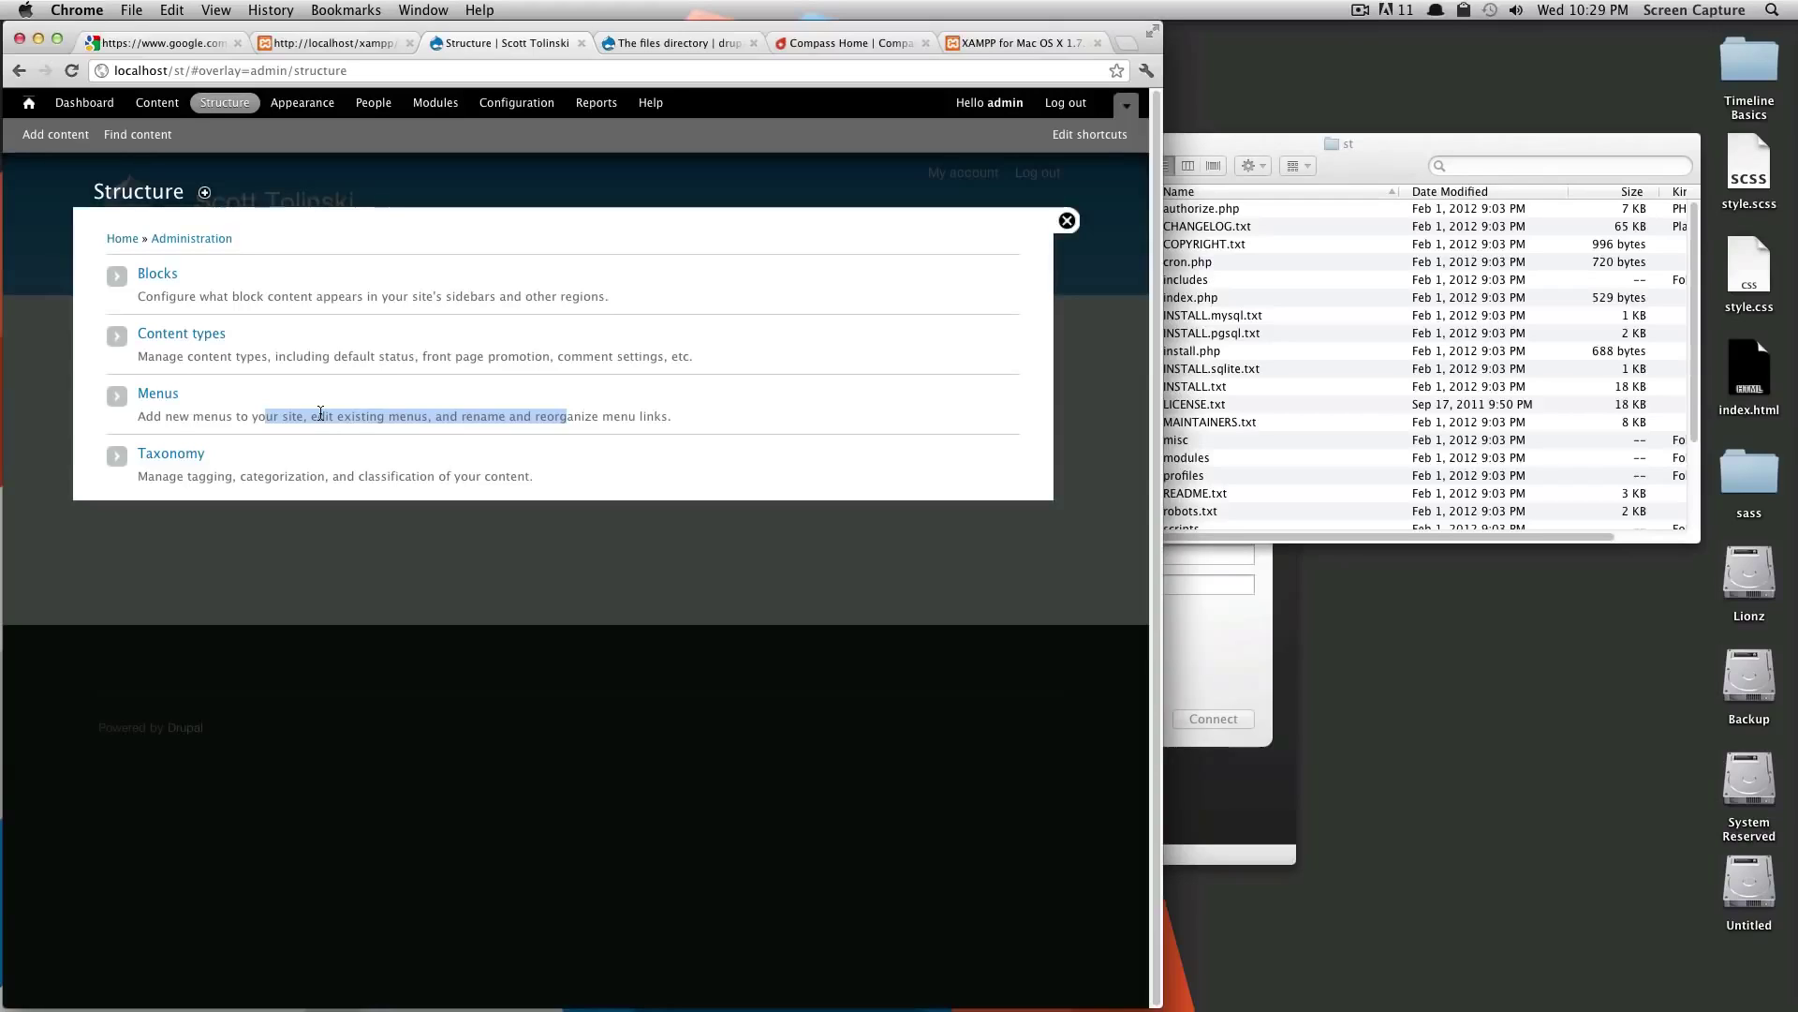
{"action": "left_click", "coordinate": [337, 413]}
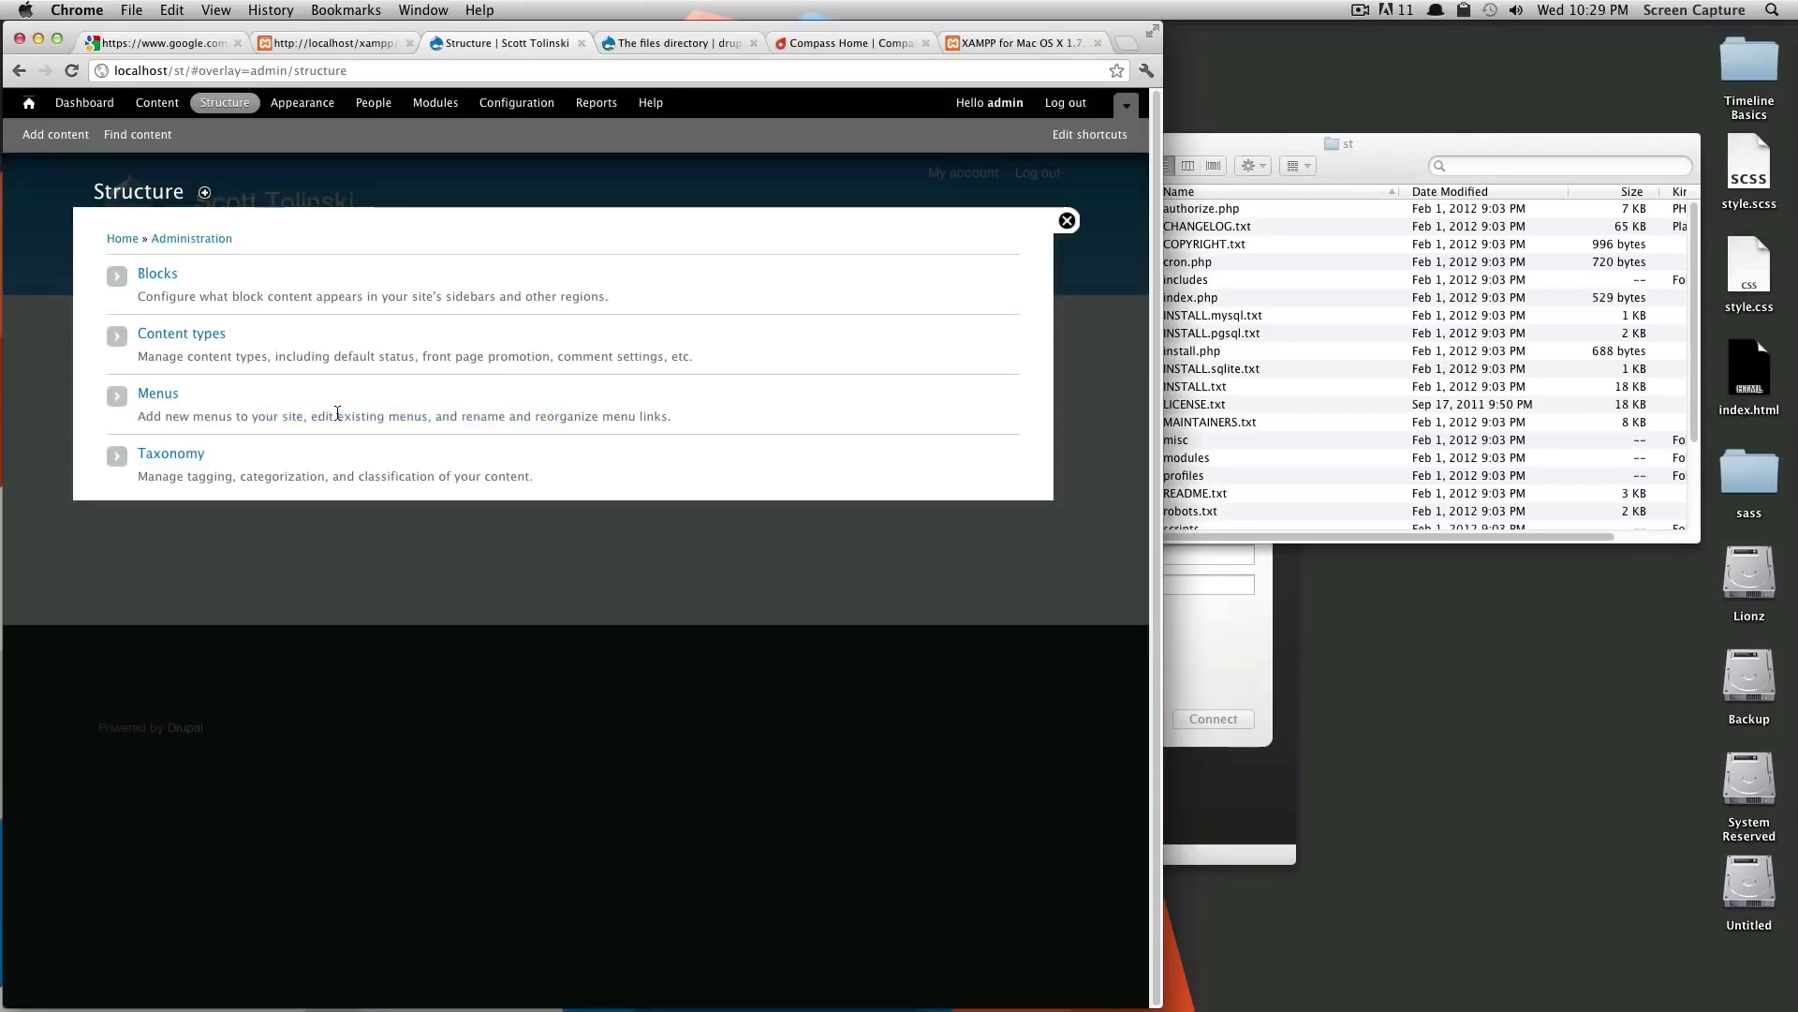
{"action": "left_click_drag", "start_coordinate": [281, 296], "coordinate": [137, 296]}
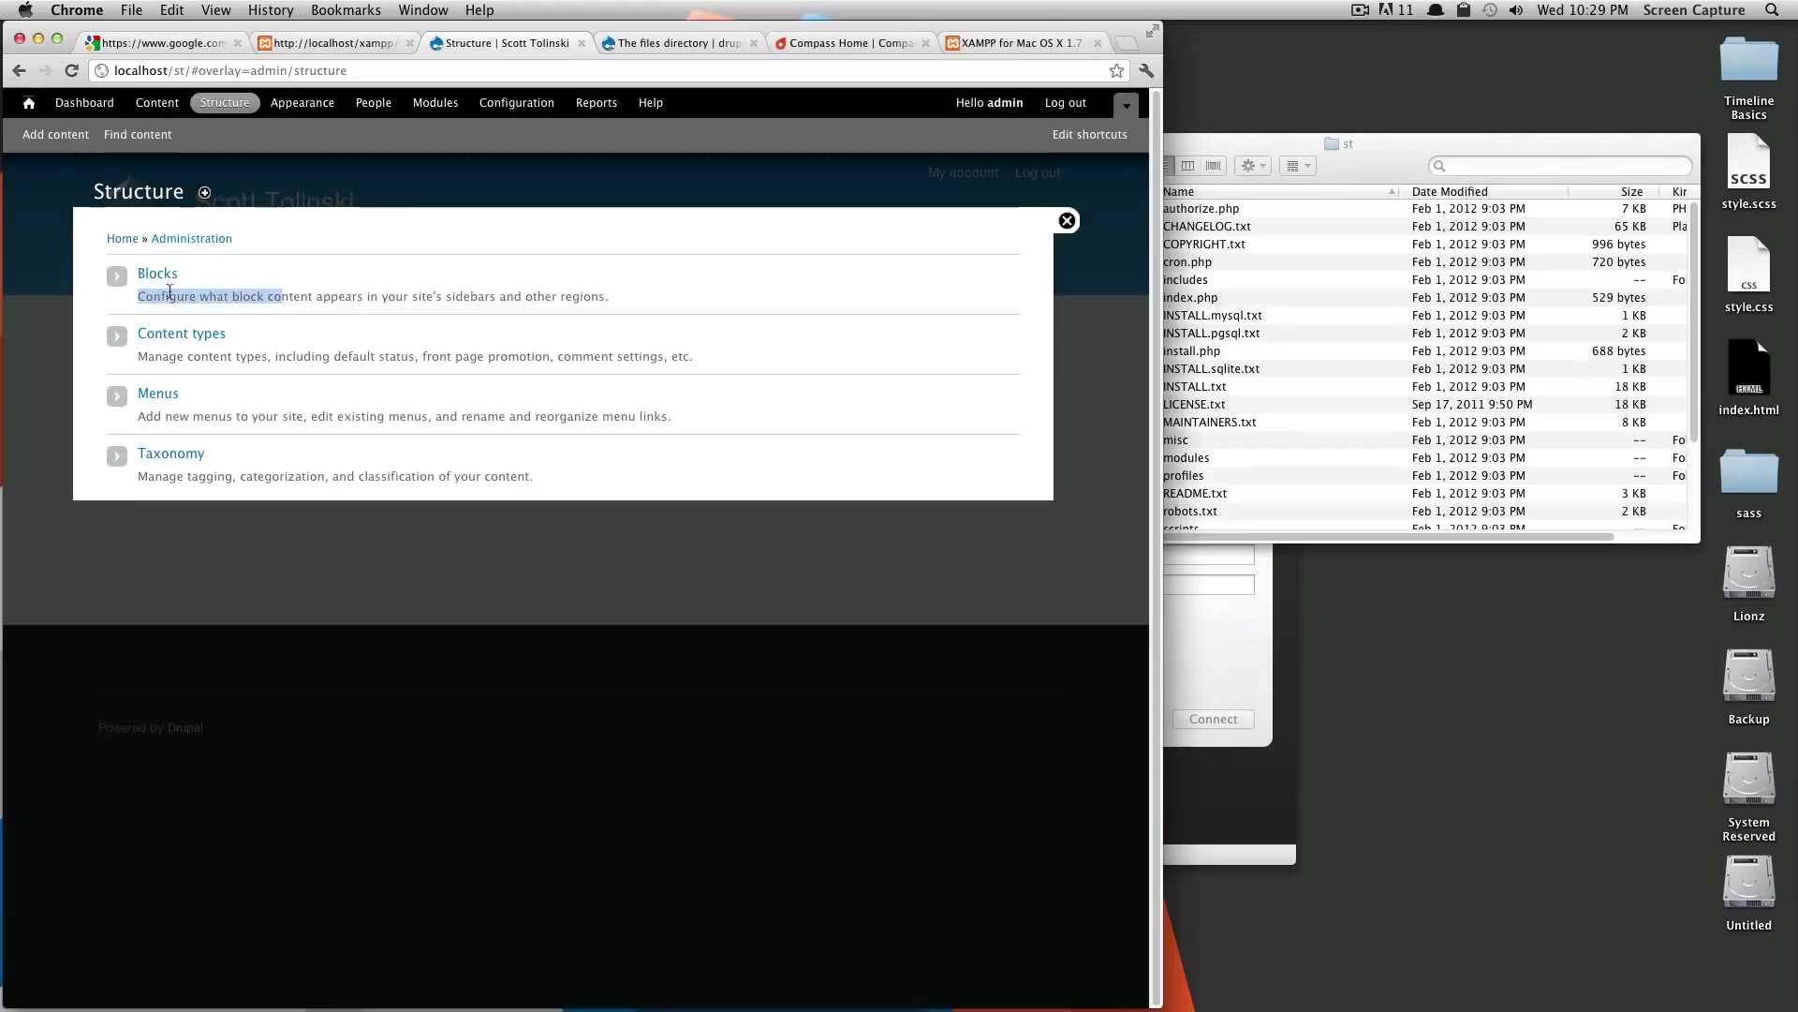
{"action": "left_click", "coordinate": [442, 299]}
Examine the enabled themes on the Appearance page, including the description of the Seven theme
{"action": "left_click", "coordinate": [292, 103]}
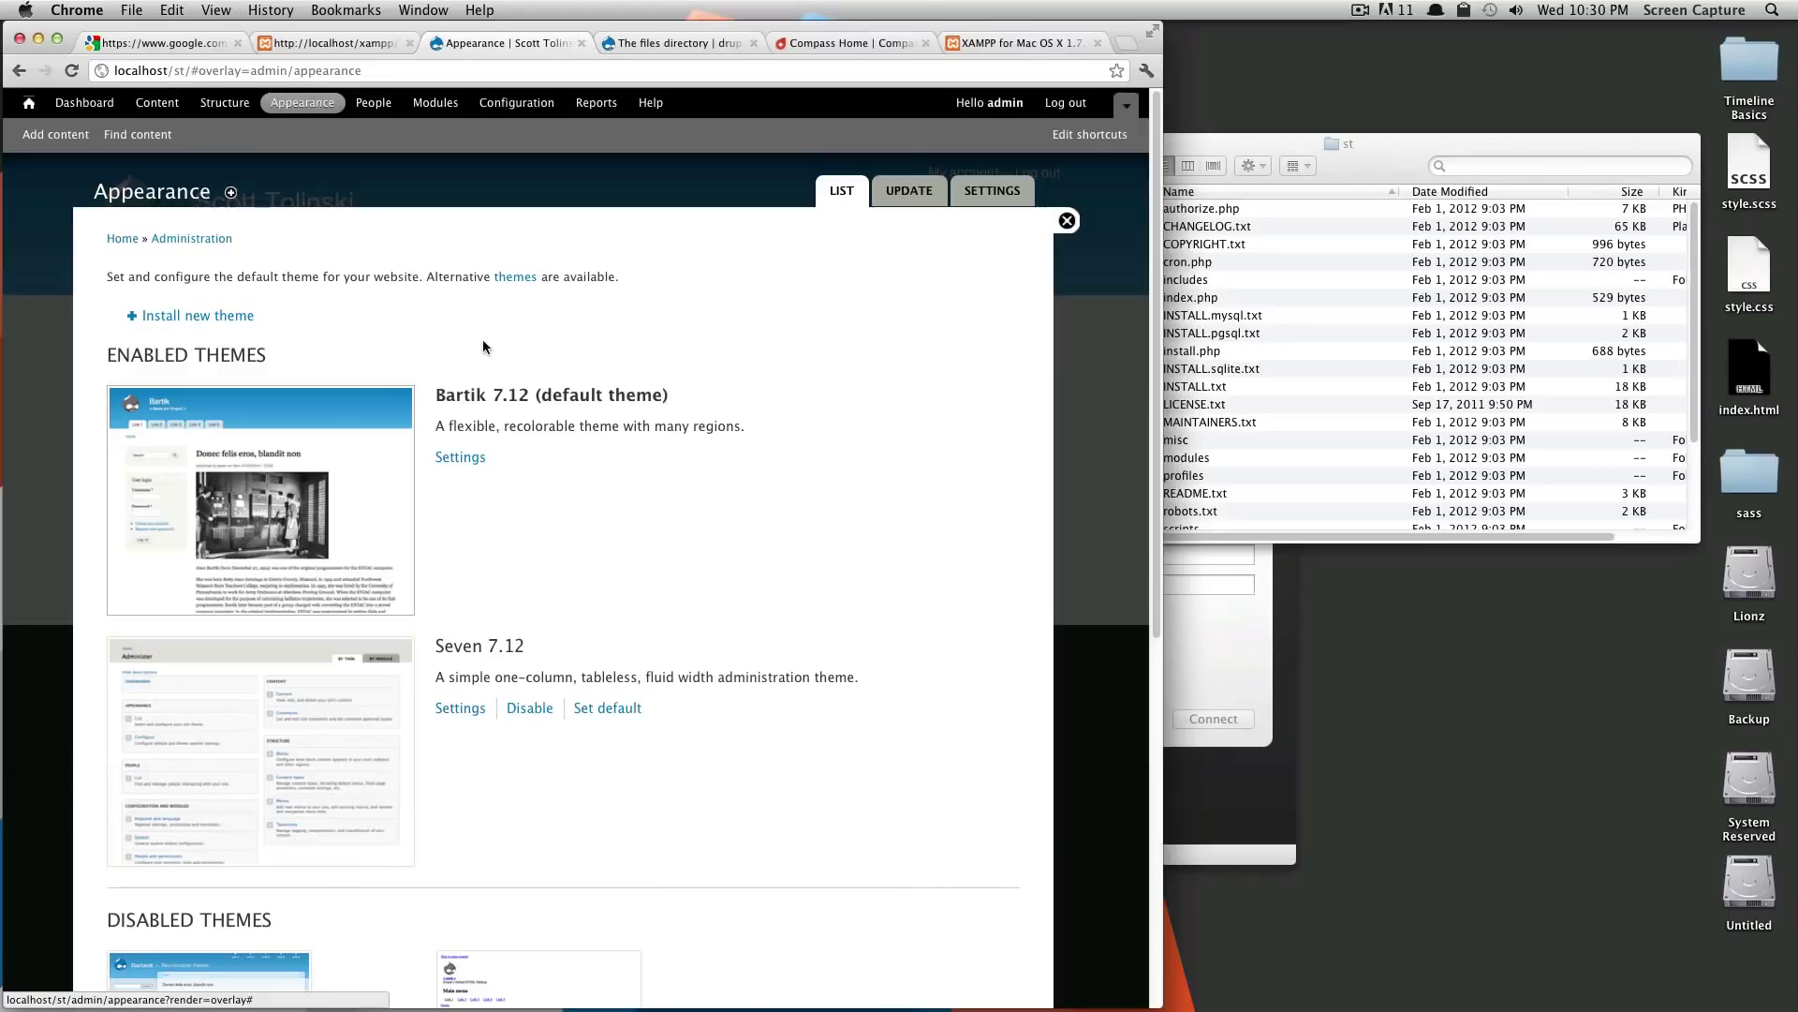
{"action": "scroll", "coordinate": [484, 347], "scroll_direction": "down", "scroll_amount": 1}
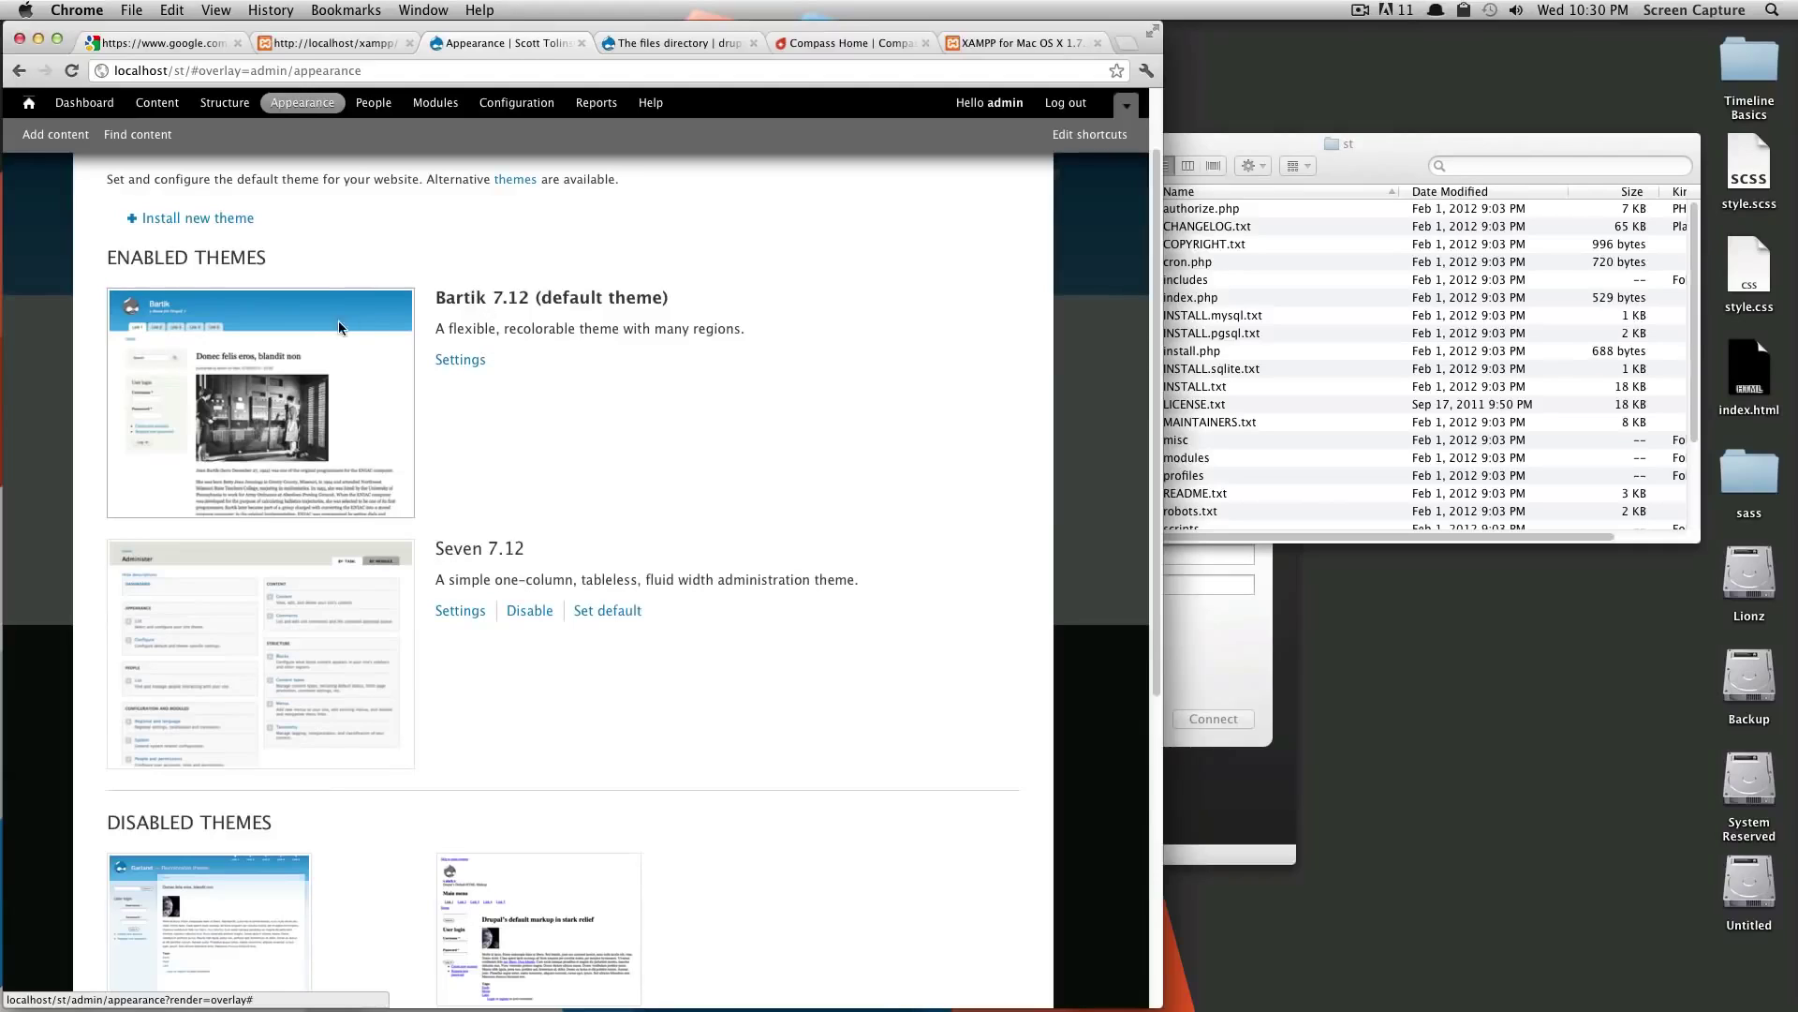
{"action": "scroll", "coordinate": [553, 475], "scroll_direction": "down", "scroll_amount": 3}
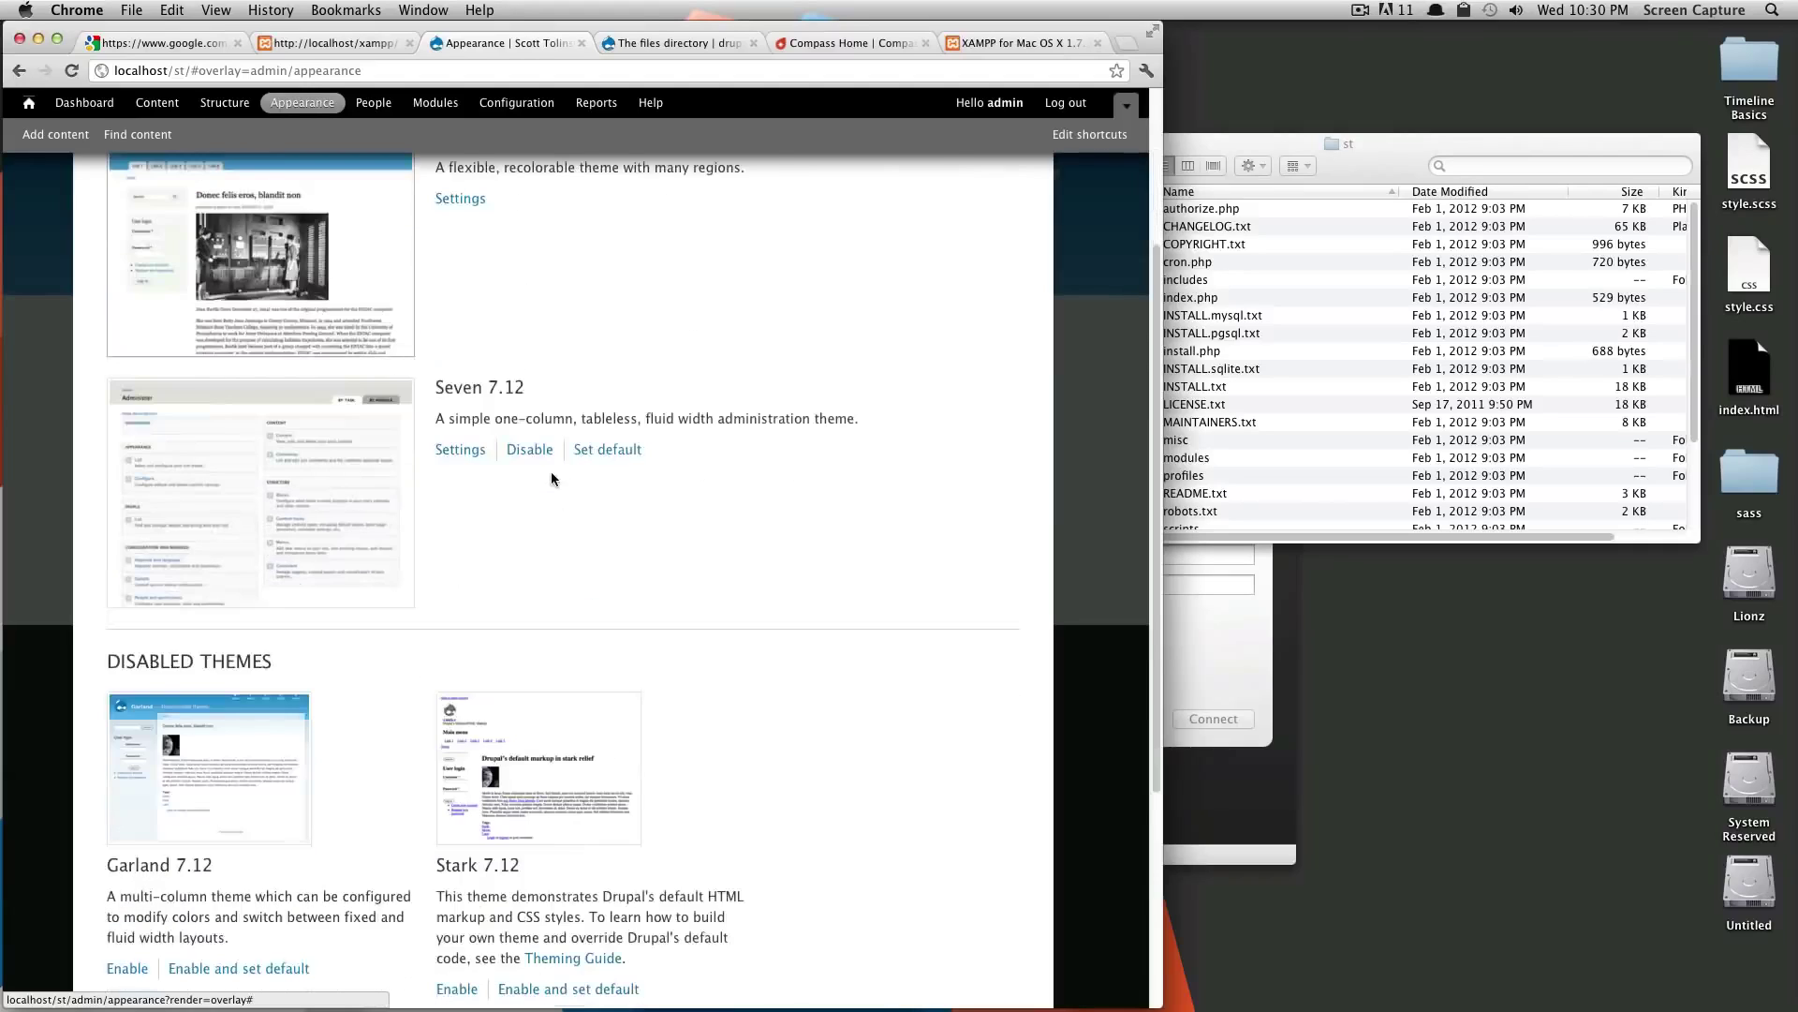
{"action": "left_click_drag", "start_coordinate": [454, 387], "coordinate": [602, 421]}
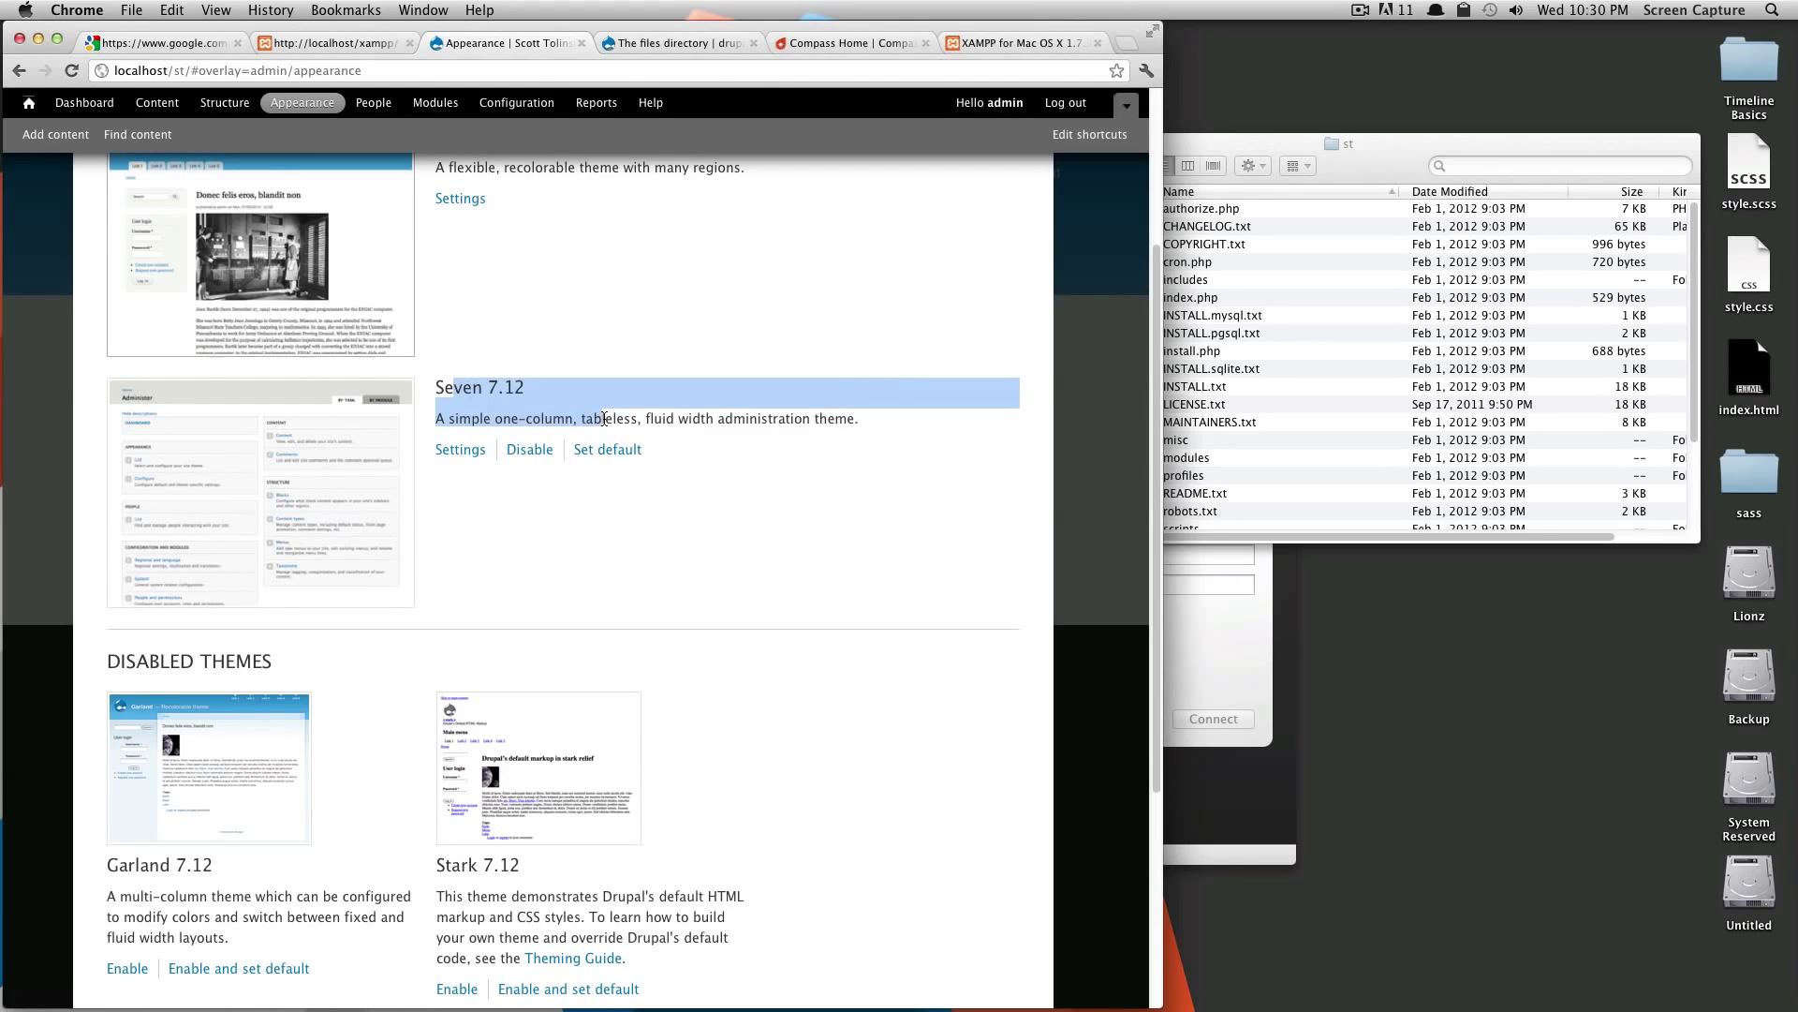
{"action": "scroll", "coordinate": [600, 420], "scroll_direction": "down", "scroll_amount": 3}
{"action": "scroll", "coordinate": [600, 420], "scroll_direction": "up", "scroll_amount": 5}
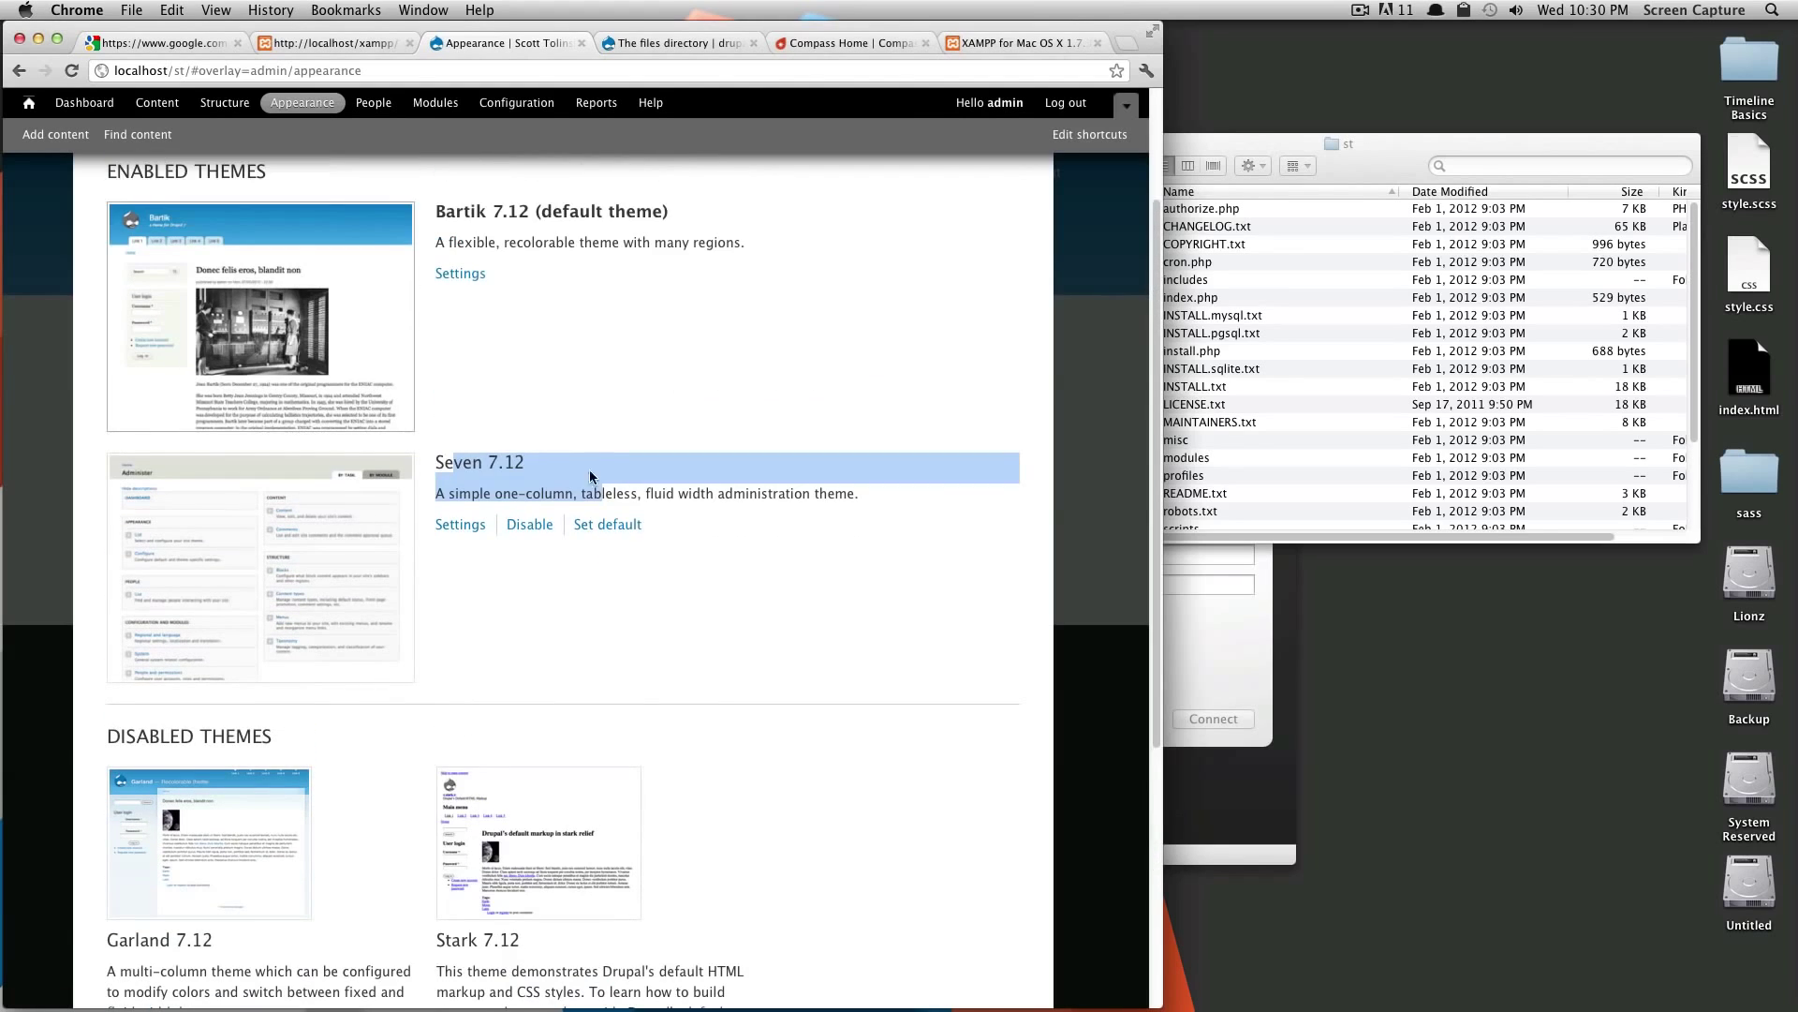
{"action": "scroll", "coordinate": [616, 523], "scroll_direction": "down", "scroll_amount": 3}
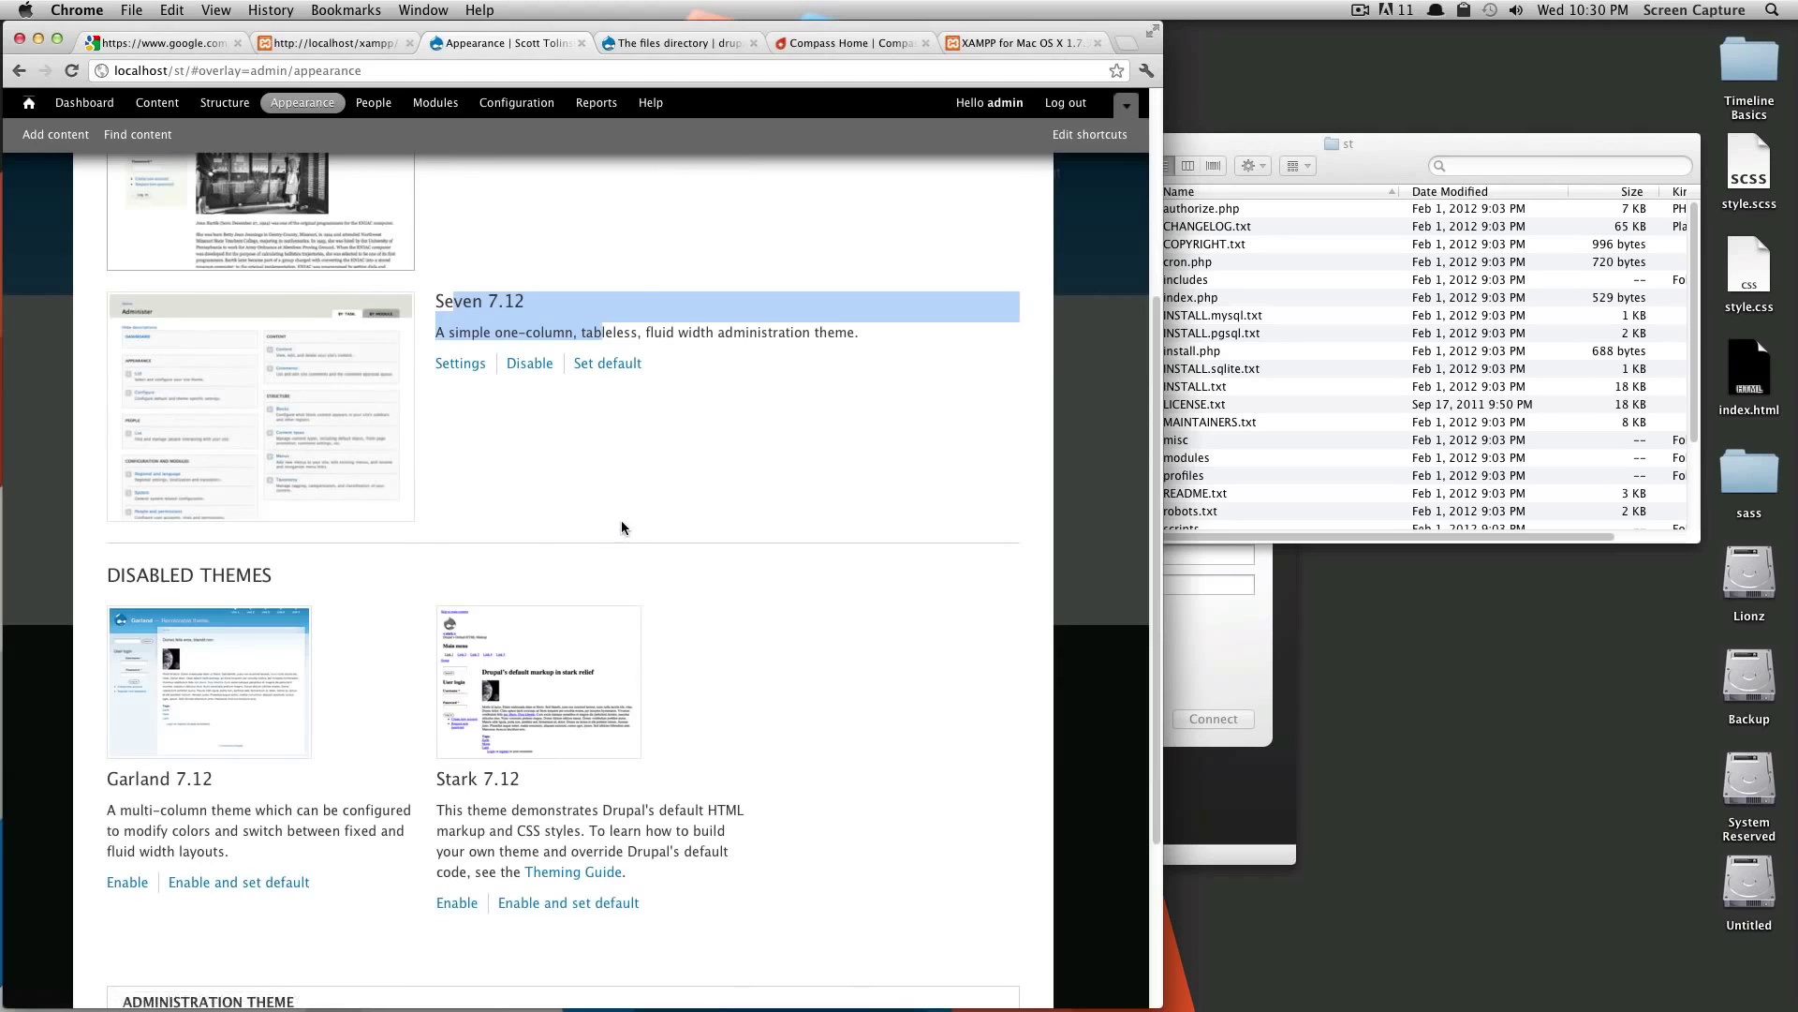
Review the administration theme setting and the disabled Garland and Stark themes on the Appearance page
{"action": "scroll", "coordinate": [620, 521], "scroll_direction": "down", "scroll_amount": 5}
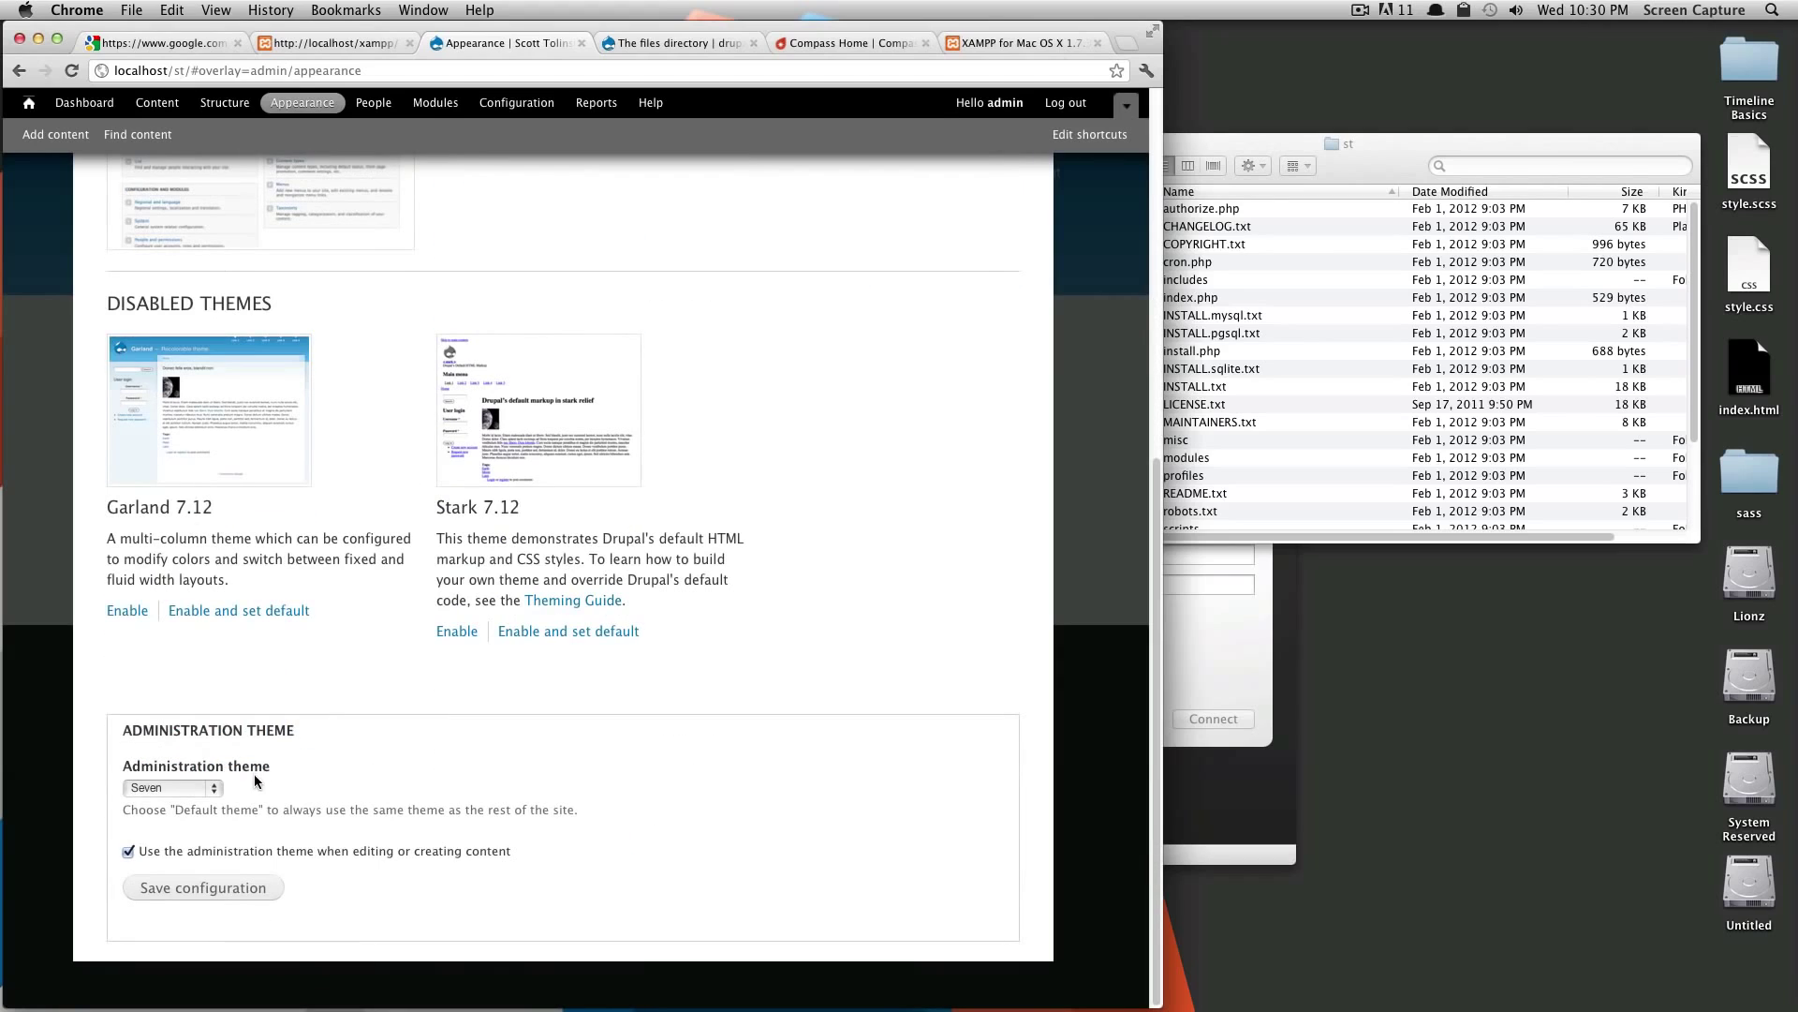
{"action": "left_click_drag", "start_coordinate": [172, 733], "coordinate": [340, 751]}
{"action": "scroll", "coordinate": [406, 650], "scroll_direction": "up", "scroll_amount": 3}
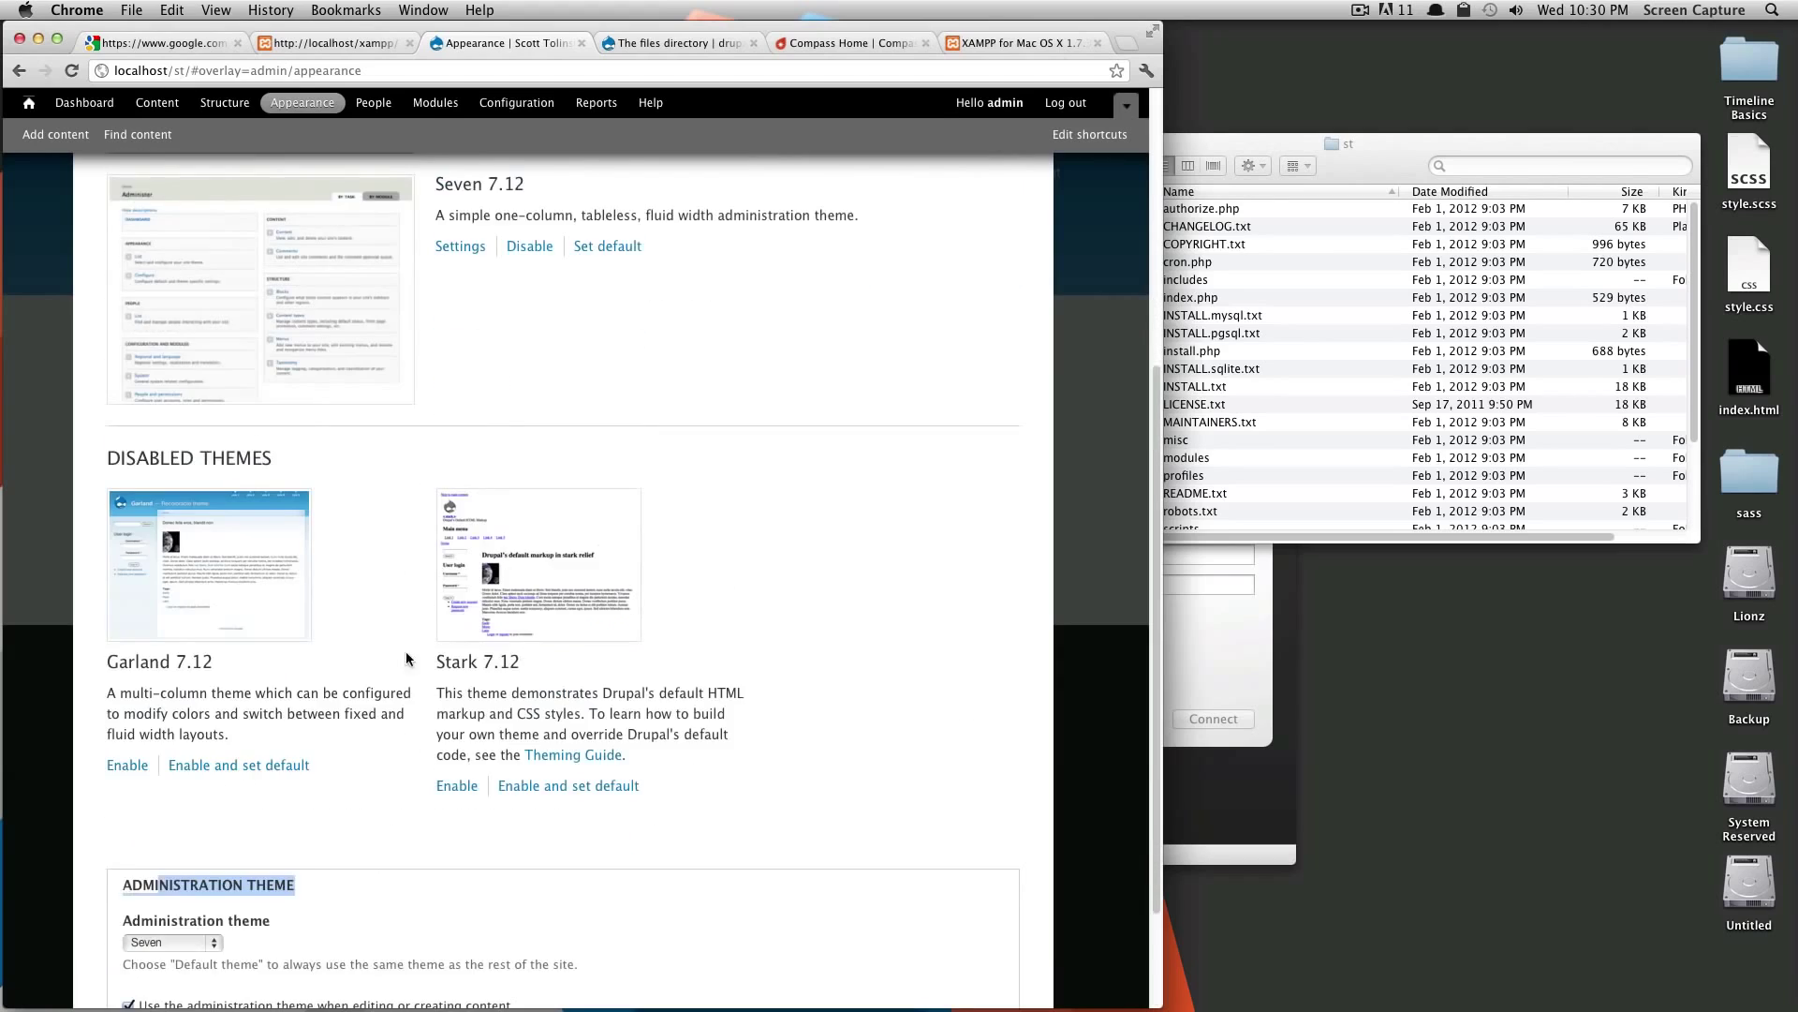
{"action": "scroll", "coordinate": [388, 755], "scroll_direction": "down", "scroll_amount": 3}
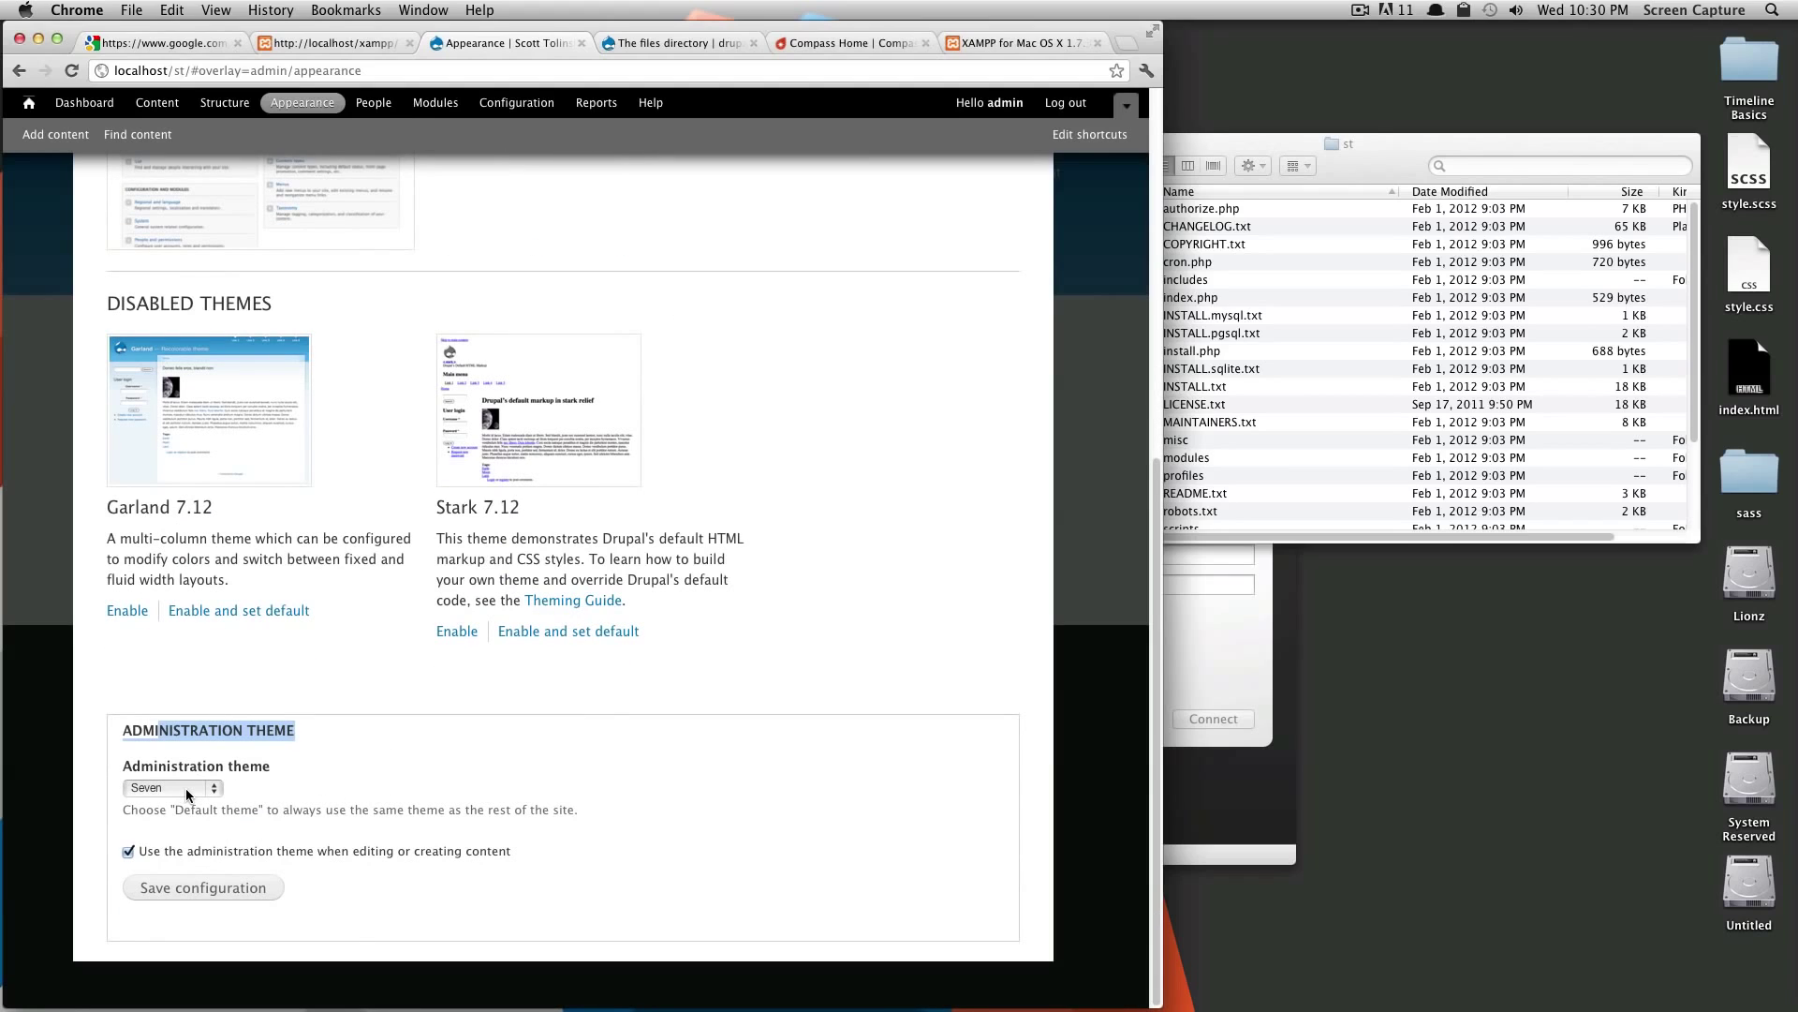
{"action": "scroll", "coordinate": [328, 795], "scroll_direction": "up", "scroll_amount": 8}
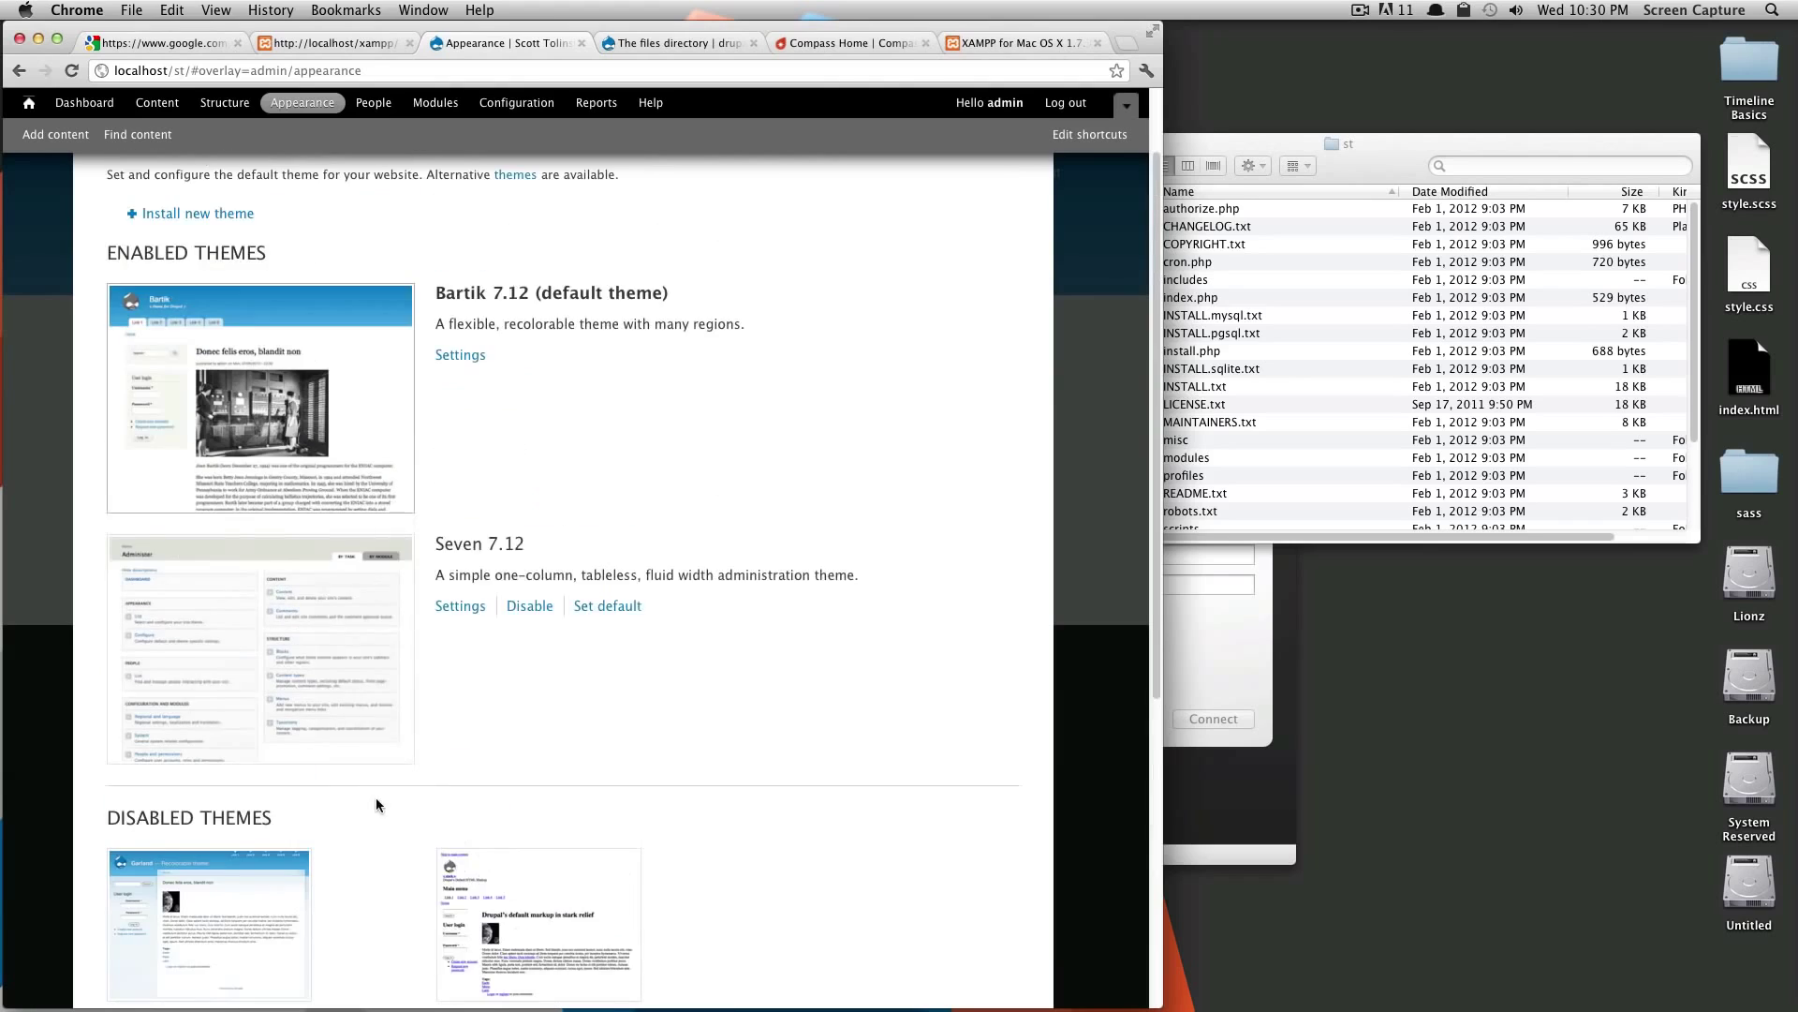
{"action": "scroll", "coordinate": [539, 844], "scroll_direction": "down", "scroll_amount": 3}
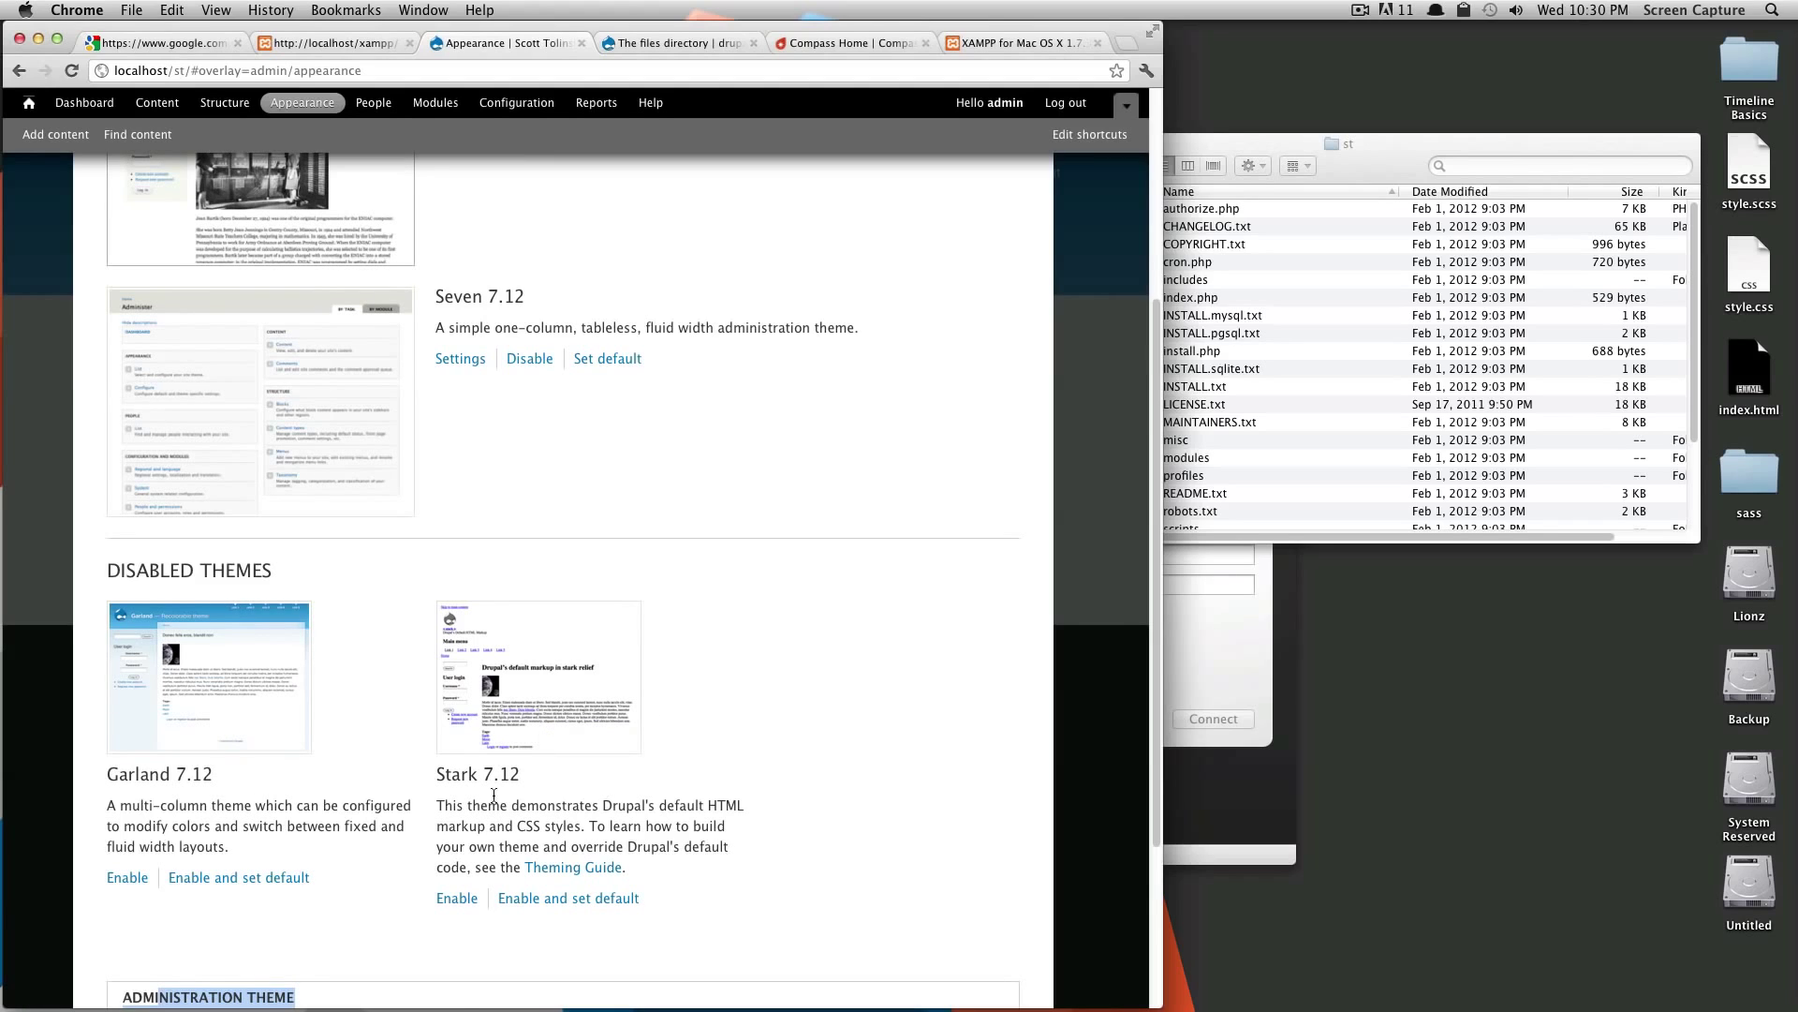
{"action": "scroll", "coordinate": [685, 727], "scroll_direction": "up", "scroll_amount": 5}
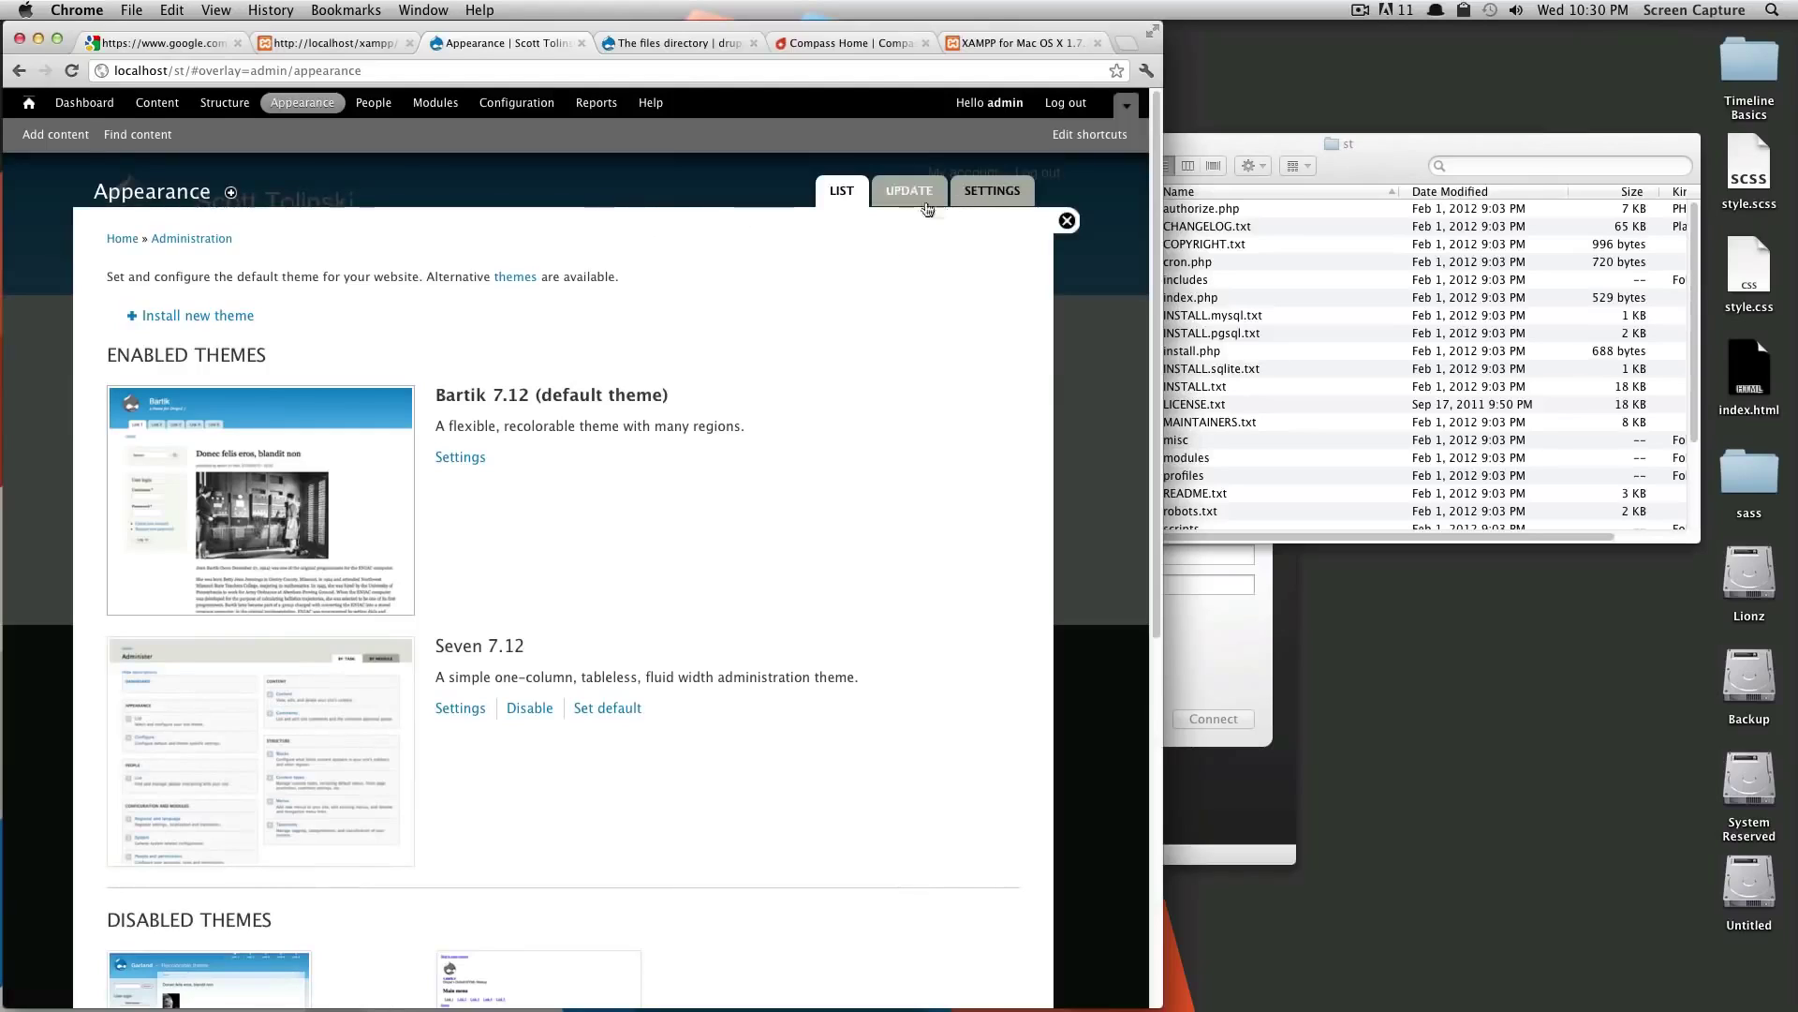
Review the global theme settings for toggling page elements, logo and shortcut icon, and open the Bartik theme's settings
{"action": "left_click", "coordinate": [985, 192]}
{"action": "scroll", "coordinate": [392, 348], "scroll_direction": "down", "scroll_amount": 1}
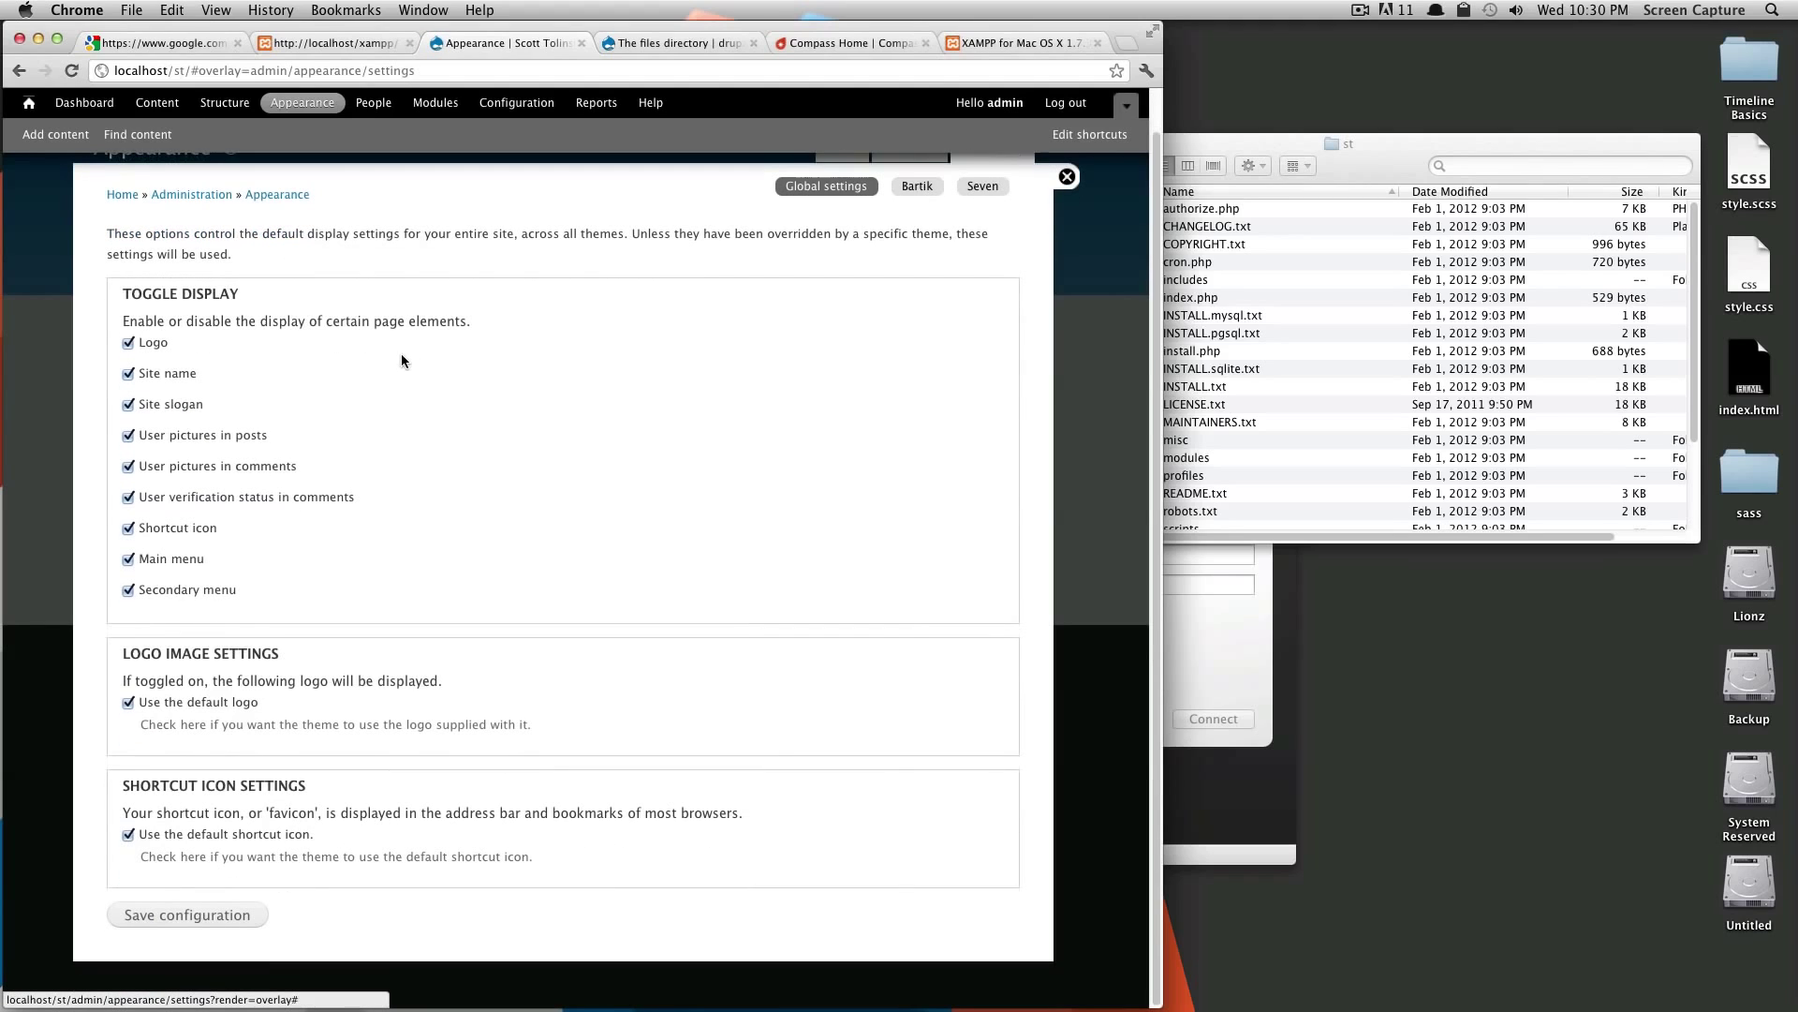
{"action": "left_click_drag", "start_coordinate": [143, 295], "coordinate": [178, 348]}
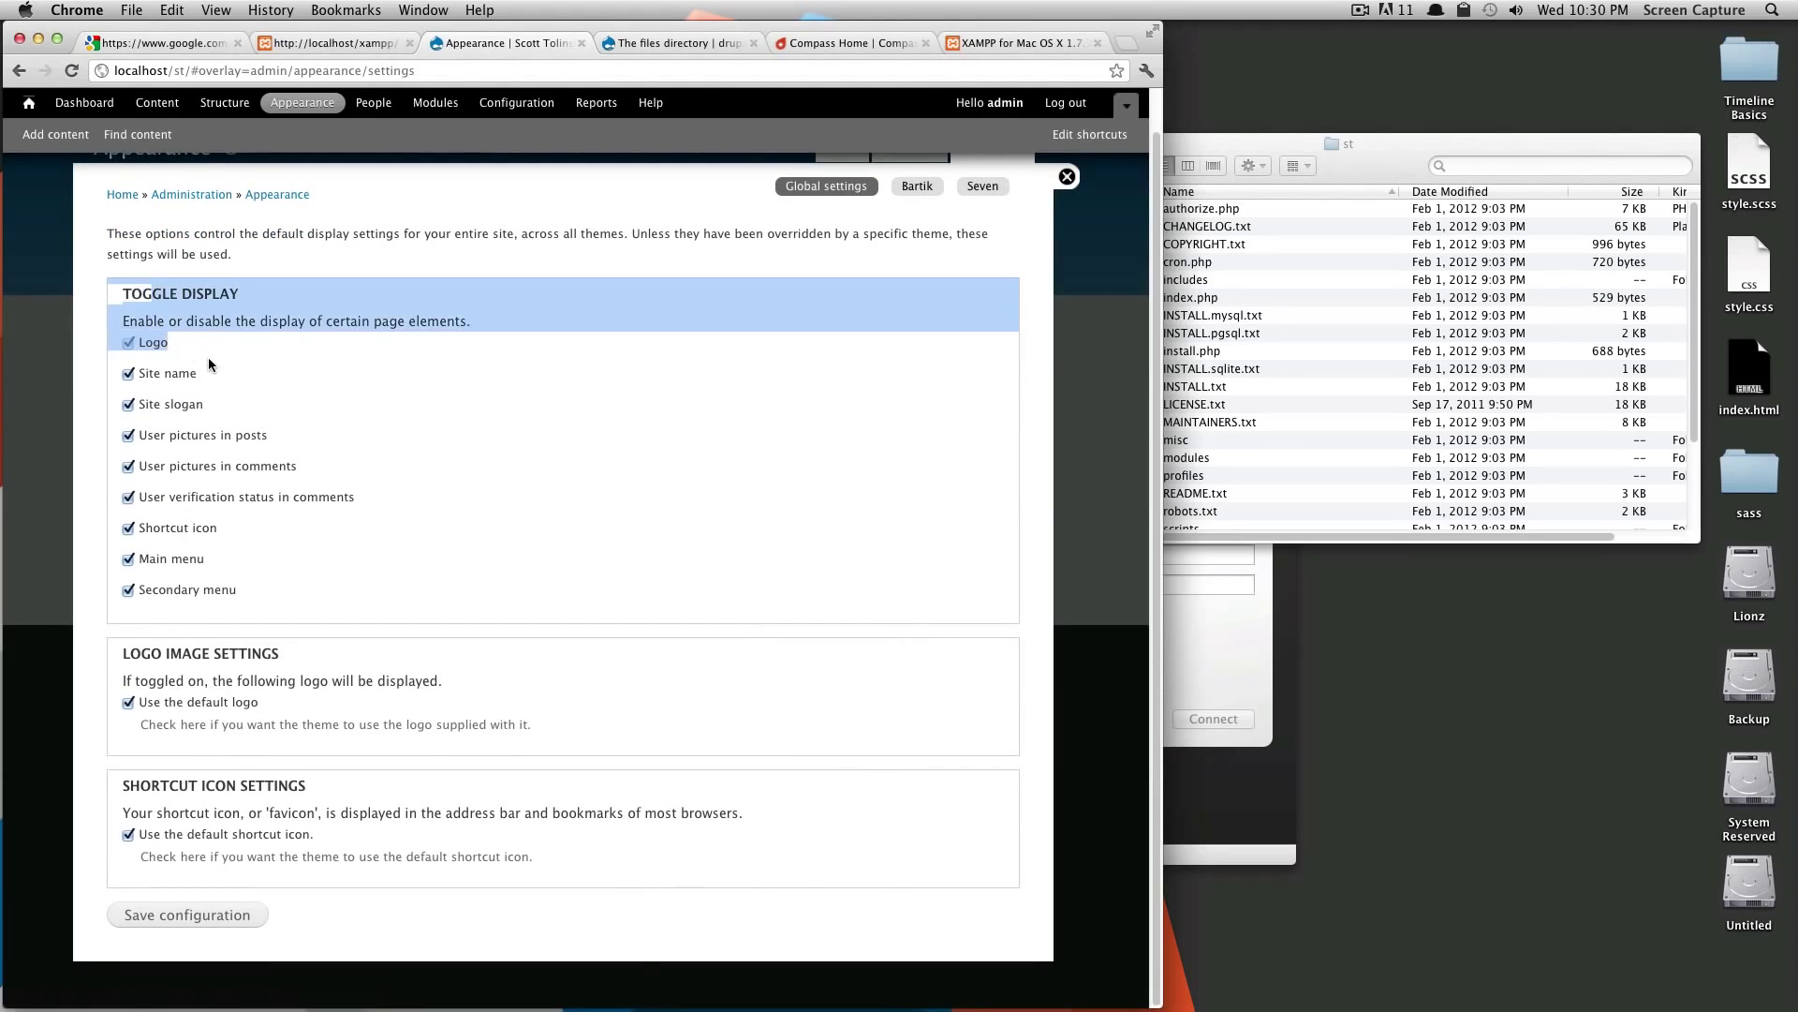
{"action": "left_click", "coordinate": [197, 338]}
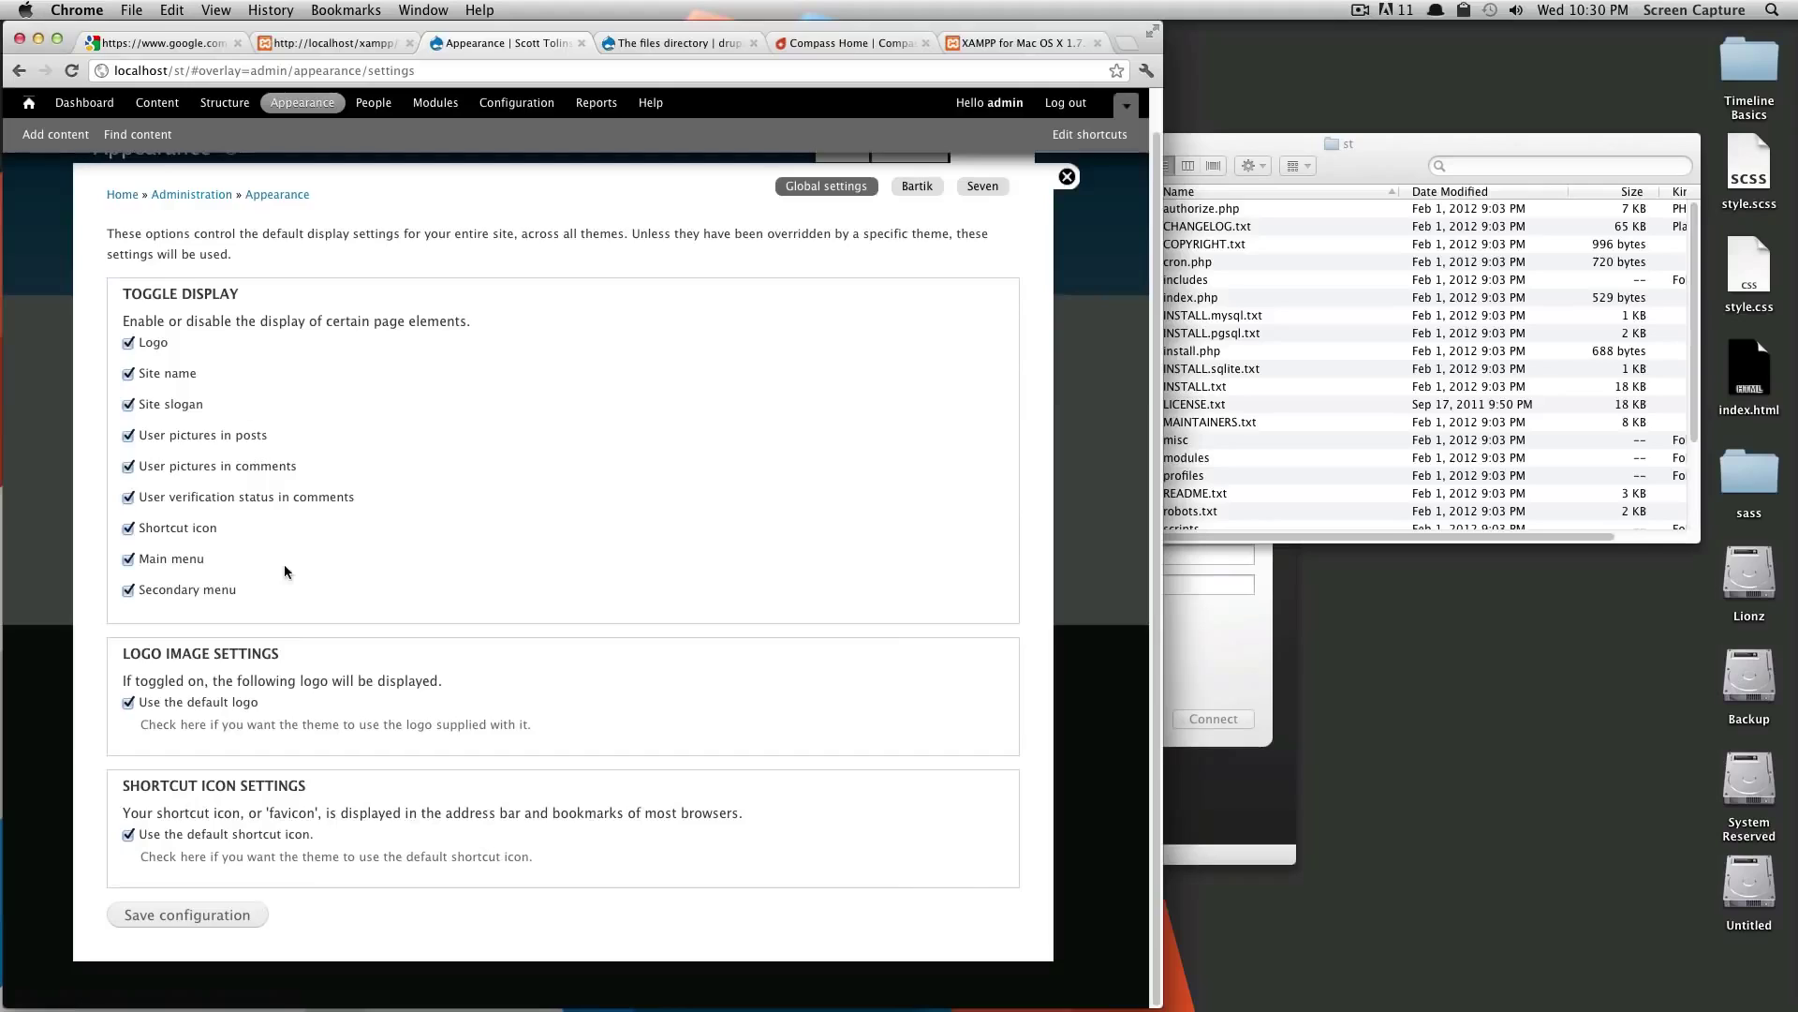
{"action": "scroll", "coordinate": [390, 447], "scroll_direction": "up", "scroll_amount": 1}
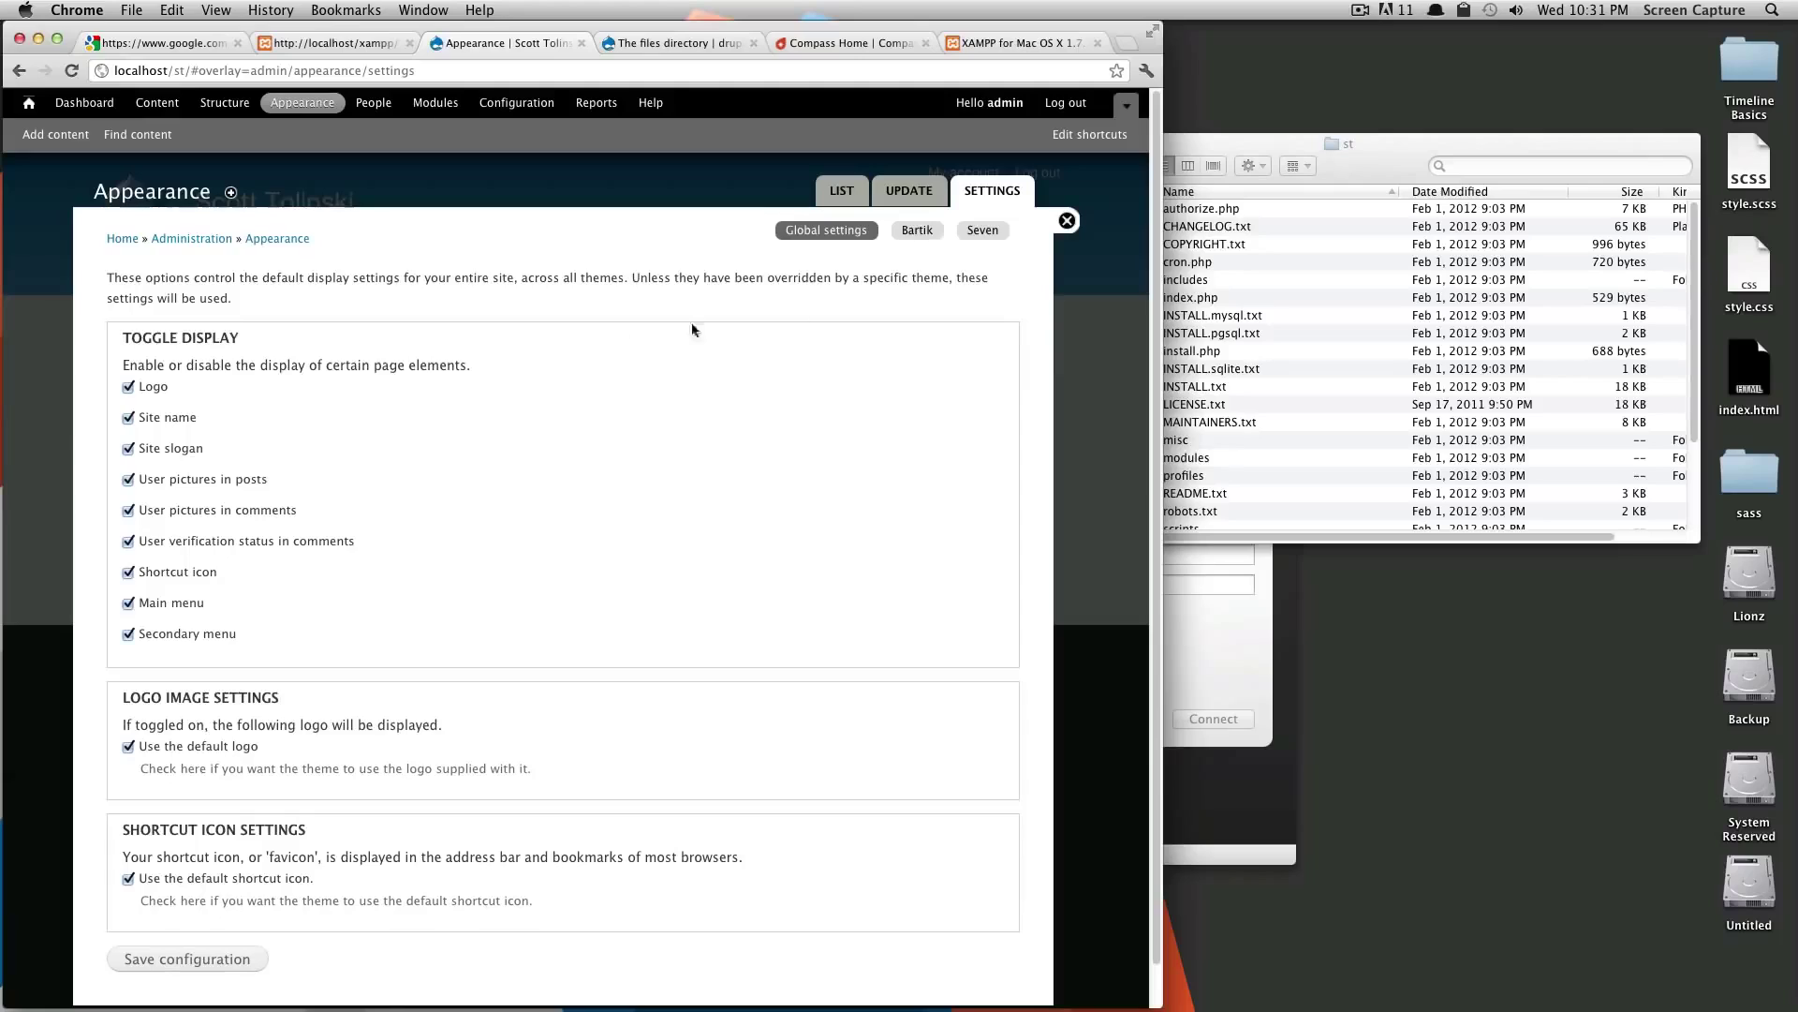
{"action": "left_click", "coordinate": [918, 232]}
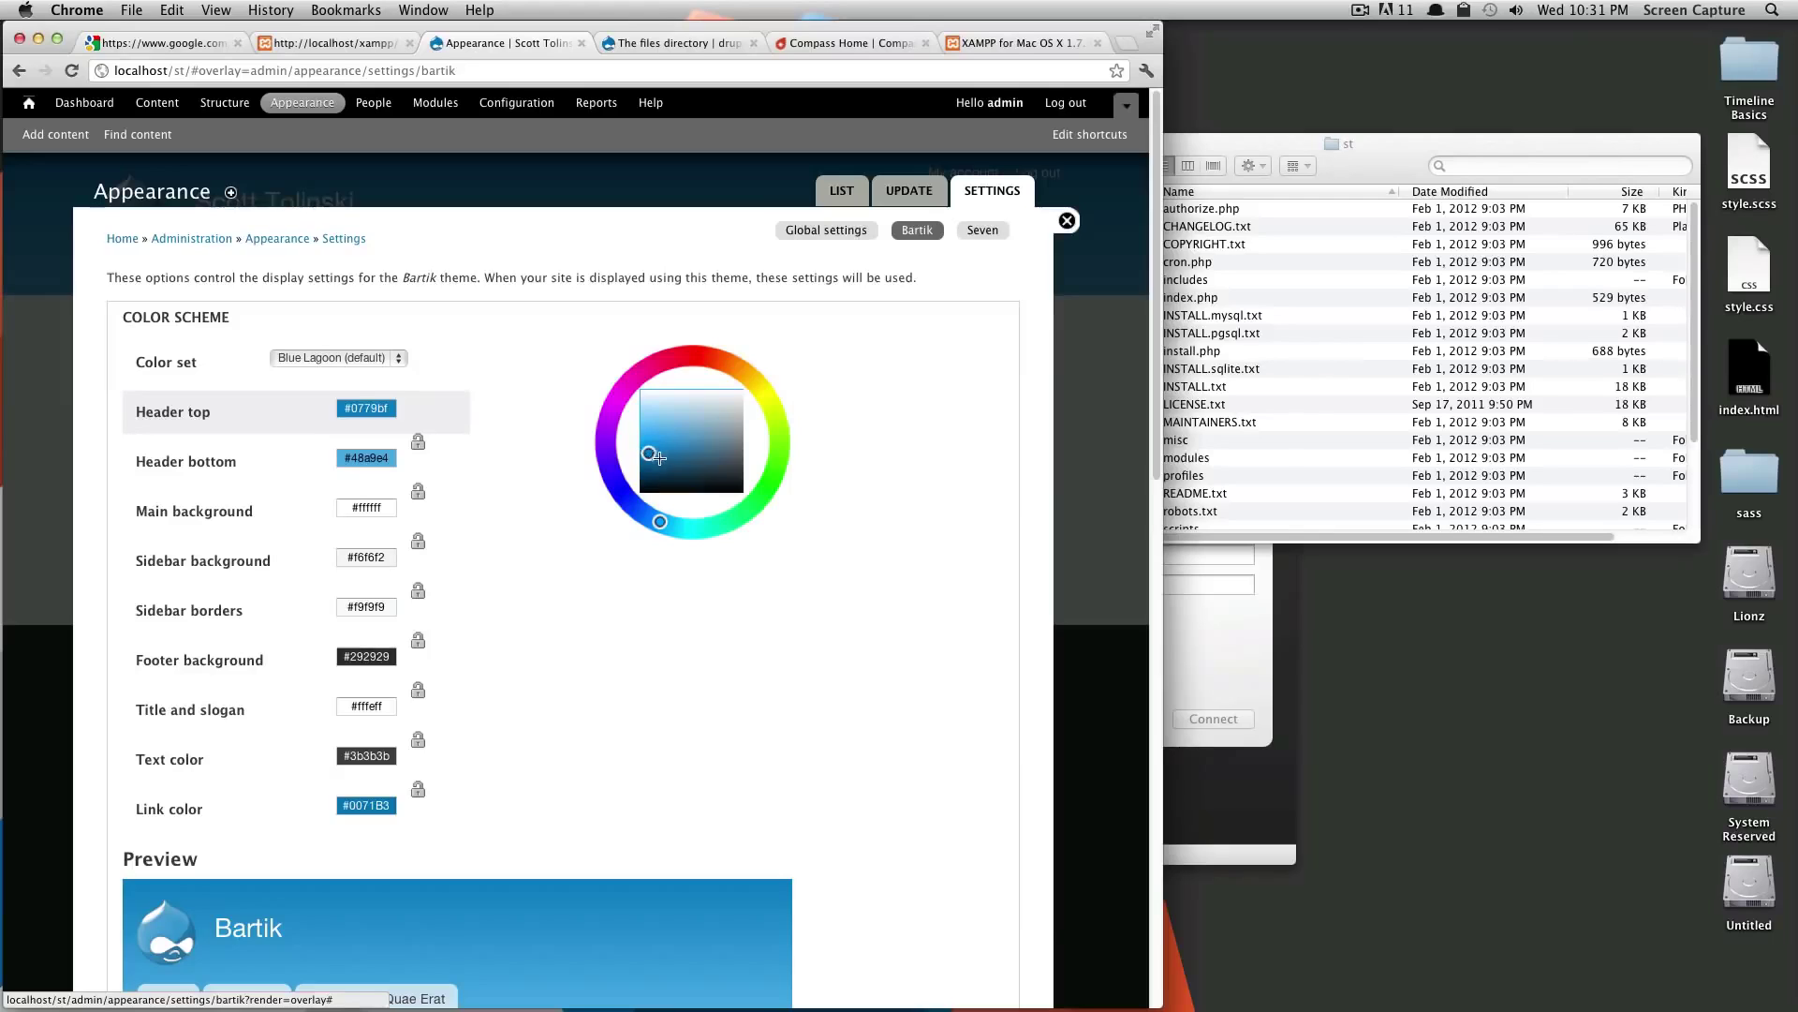
Try the custom blue #0096f2 as Bartik's header top color and check it in the theme preview
{"action": "mouse_move", "coordinate": [654, 453]}
{"action": "left_mouse_down"}
{"action": "mouse_move", "coordinate": [721, 421]}
{"action": "mouse_move", "coordinate": [642, 446]}
{"action": "left_mouse_up"}
{"action": "scroll", "coordinate": [822, 444], "scroll_direction": "down", "scroll_amount": 4}
{"action": "scroll", "coordinate": [852, 464], "scroll_direction": "down", "scroll_amount": 2}
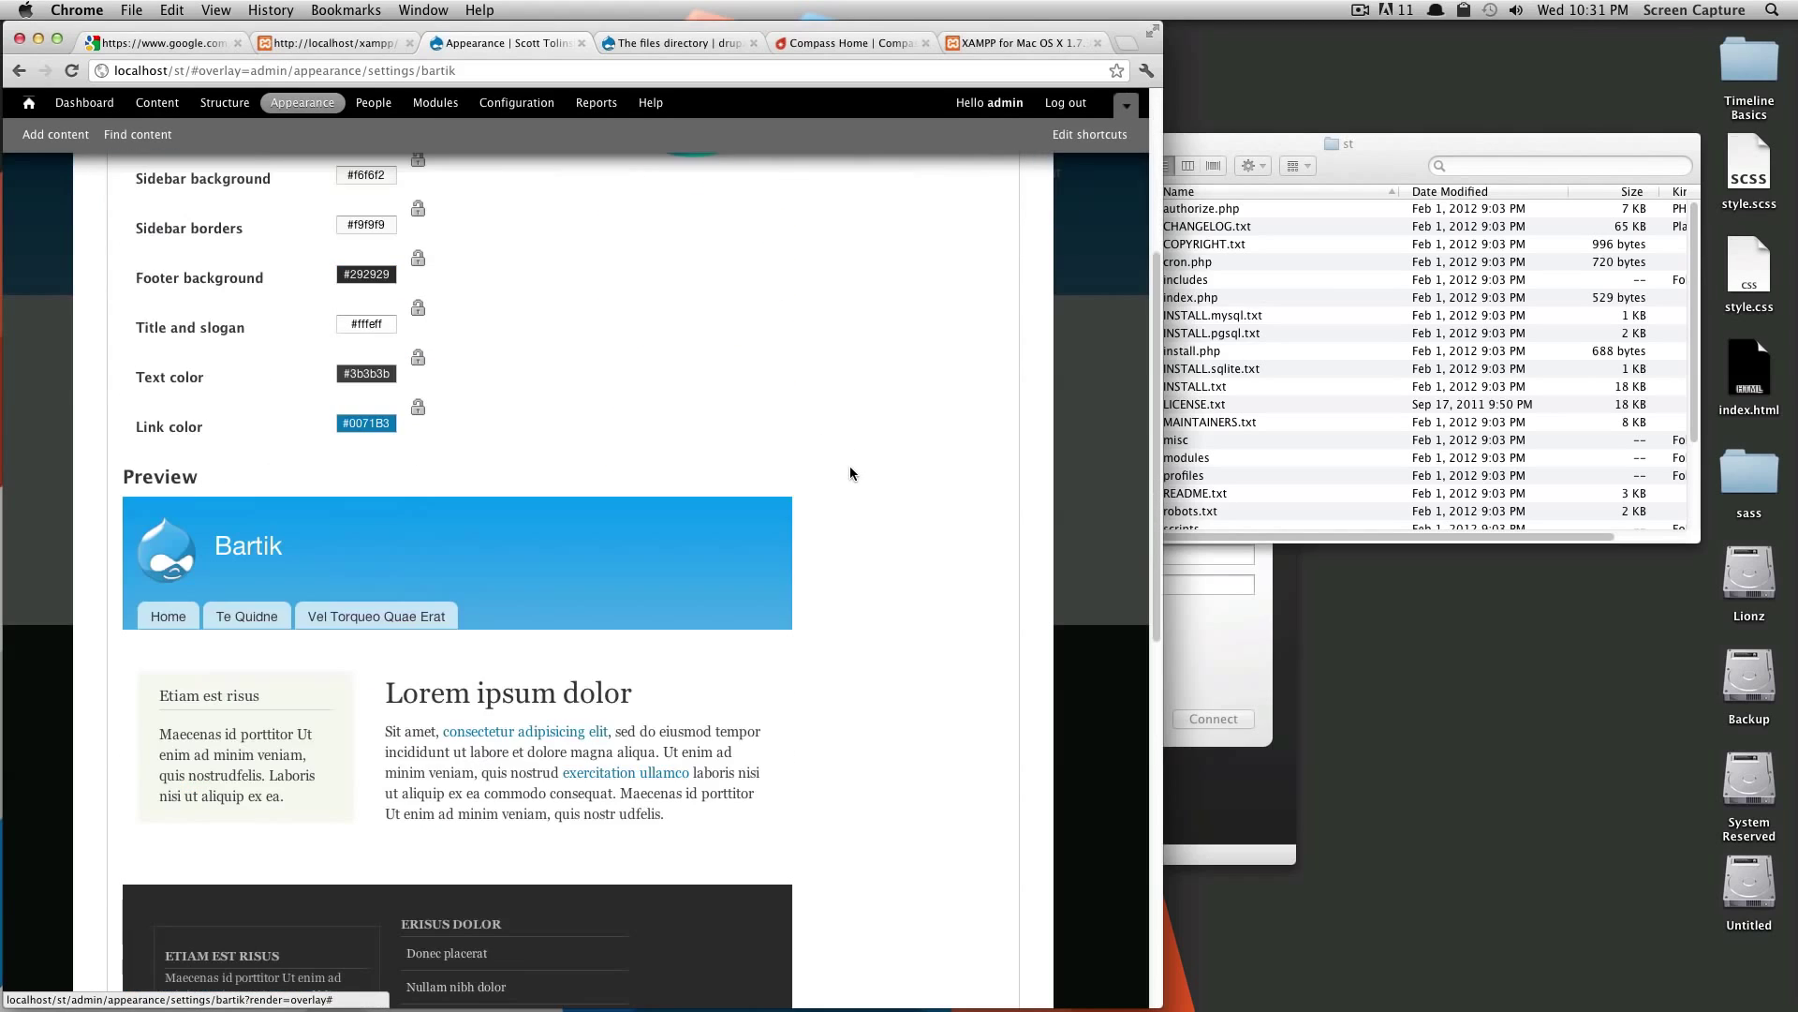
{"action": "scroll", "coordinate": [851, 465], "scroll_direction": "up", "scroll_amount": 5}
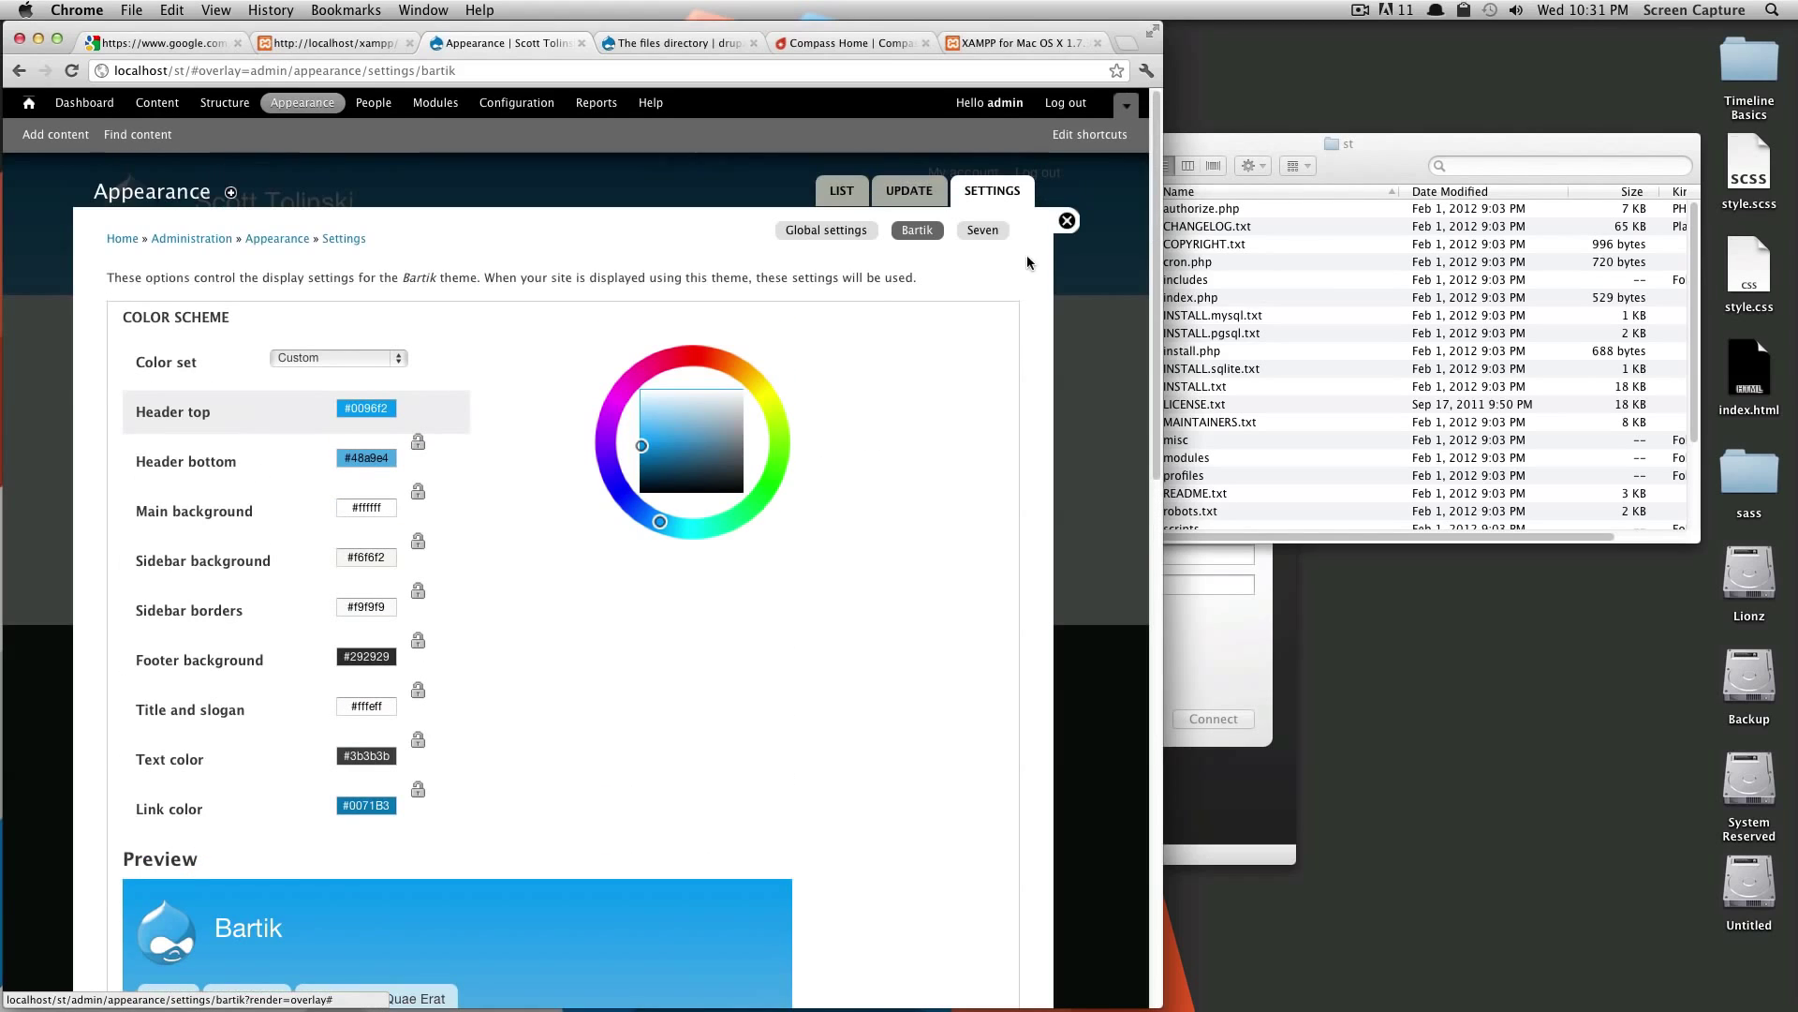
Open the Seven theme's settings and review its display toggles, logo and shortcut icon options
{"action": "left_click", "coordinate": [983, 229]}
{"action": "scroll", "coordinate": [787, 440], "scroll_direction": "down", "scroll_amount": 1}
{"action": "scroll", "coordinate": [770, 468], "scroll_direction": "up", "scroll_amount": 1}
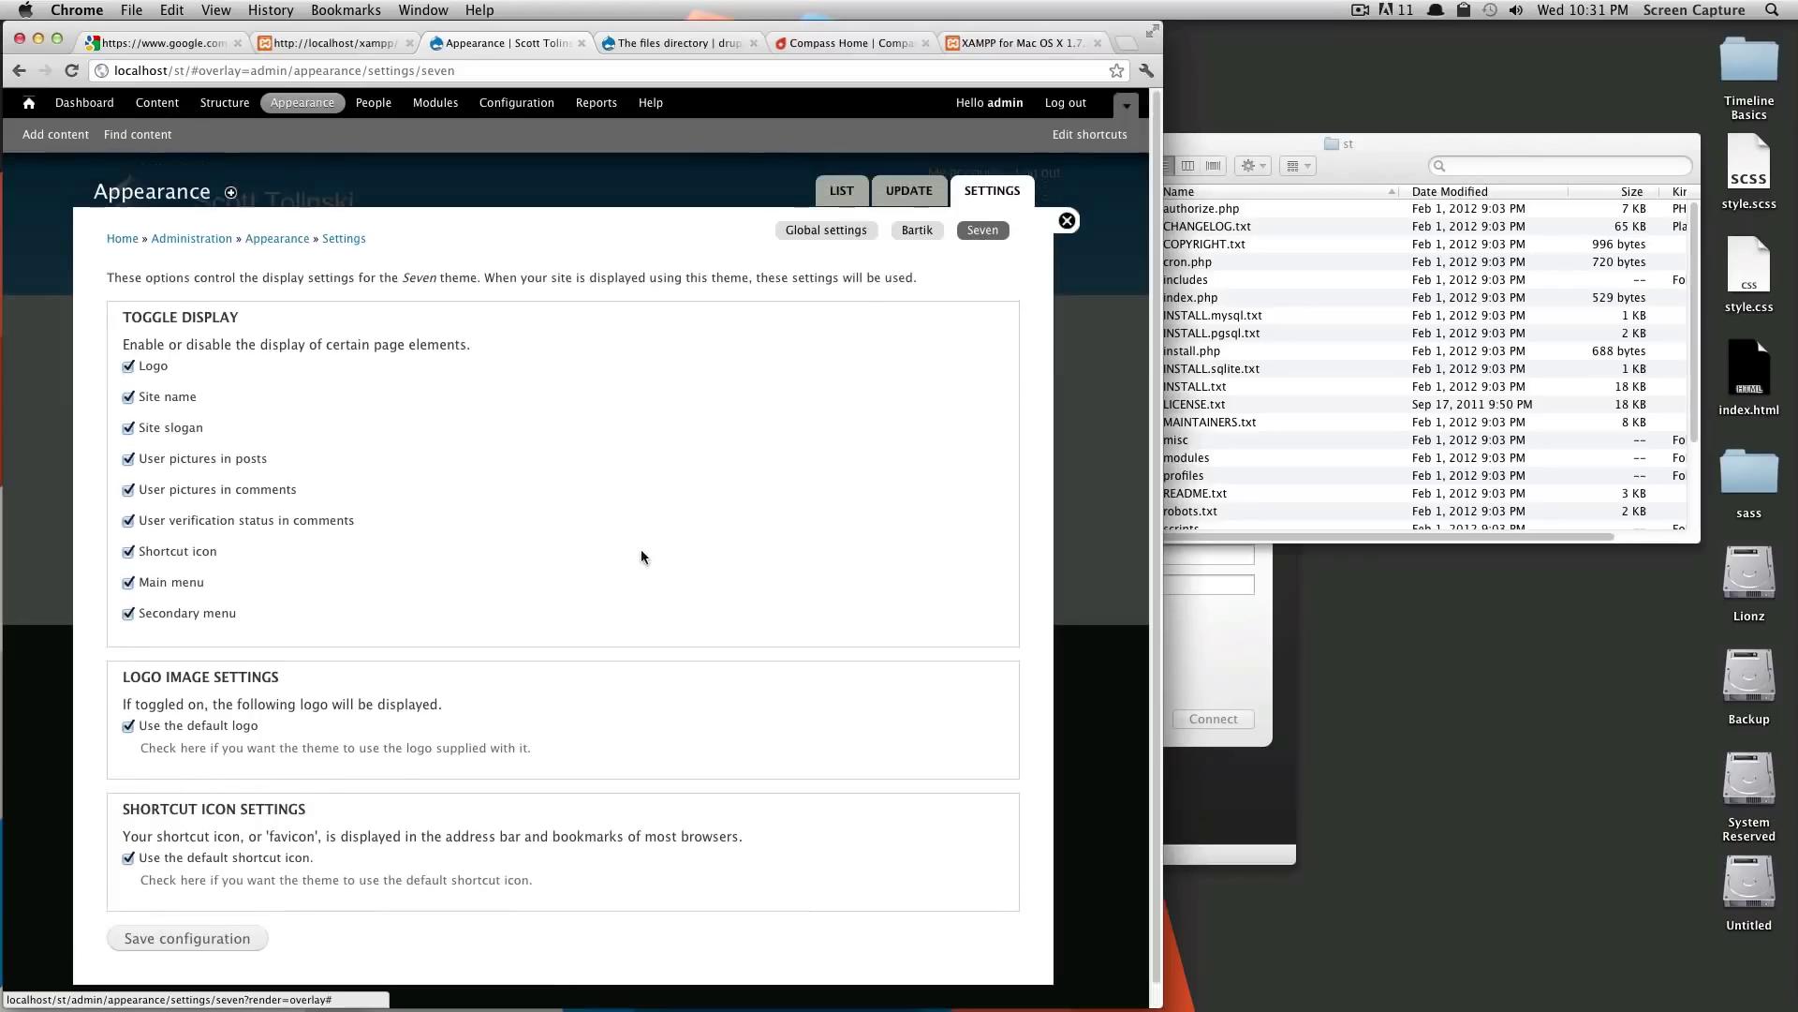
Open the People section's permissions and examine which ones anonymous users, authenticated users and administrators have
{"action": "left_click", "coordinate": [394, 109]}
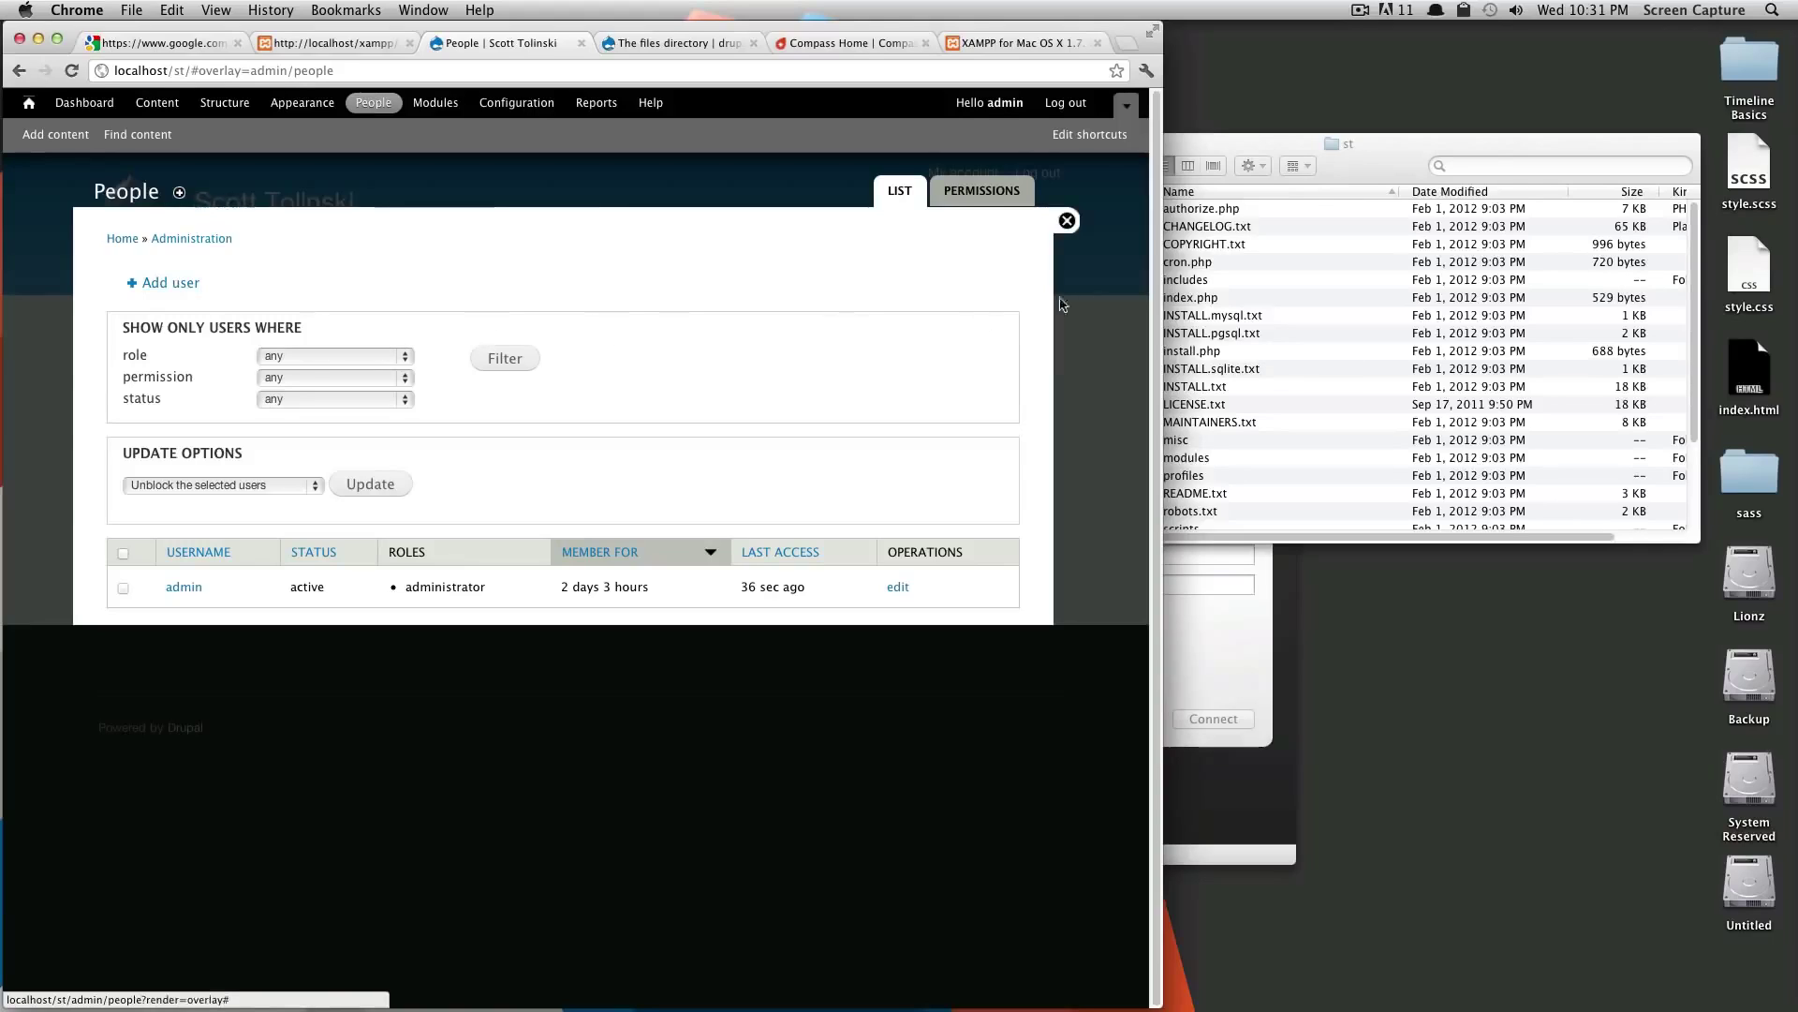
{"action": "left_click", "coordinate": [946, 200]}
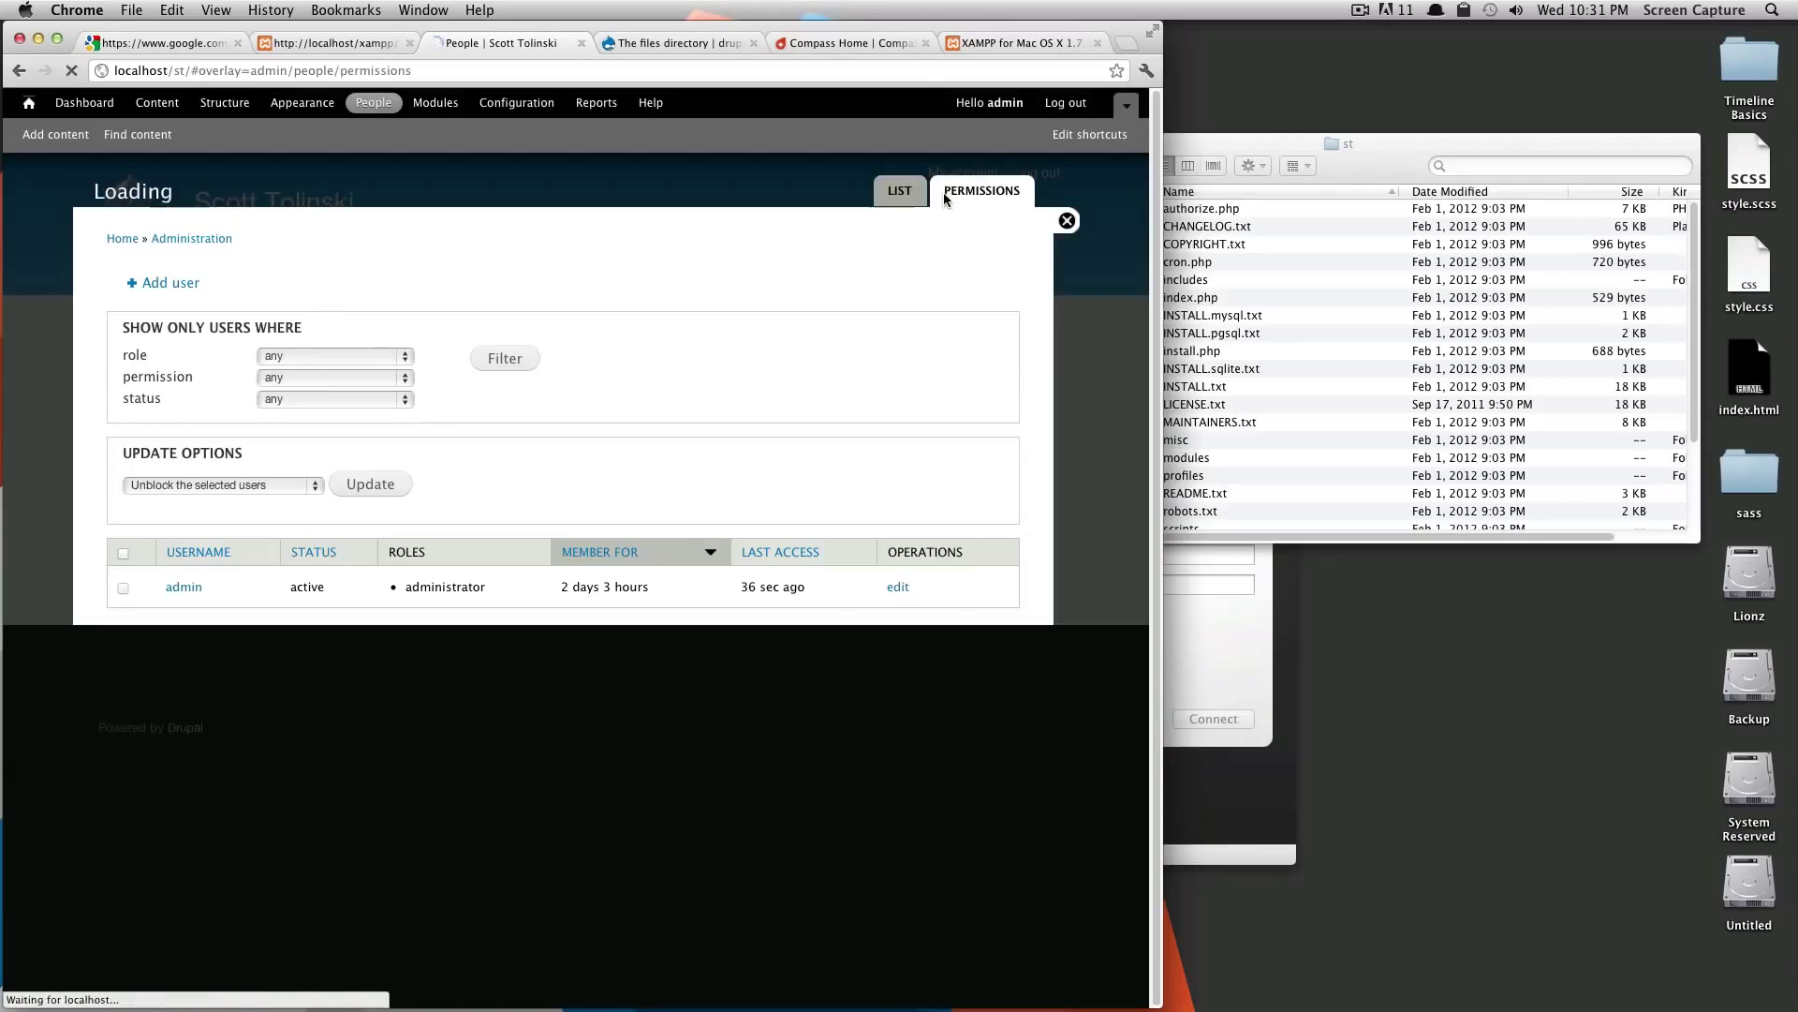
{"action": "scroll", "coordinate": [573, 618], "scroll_direction": "down", "scroll_amount": 5}
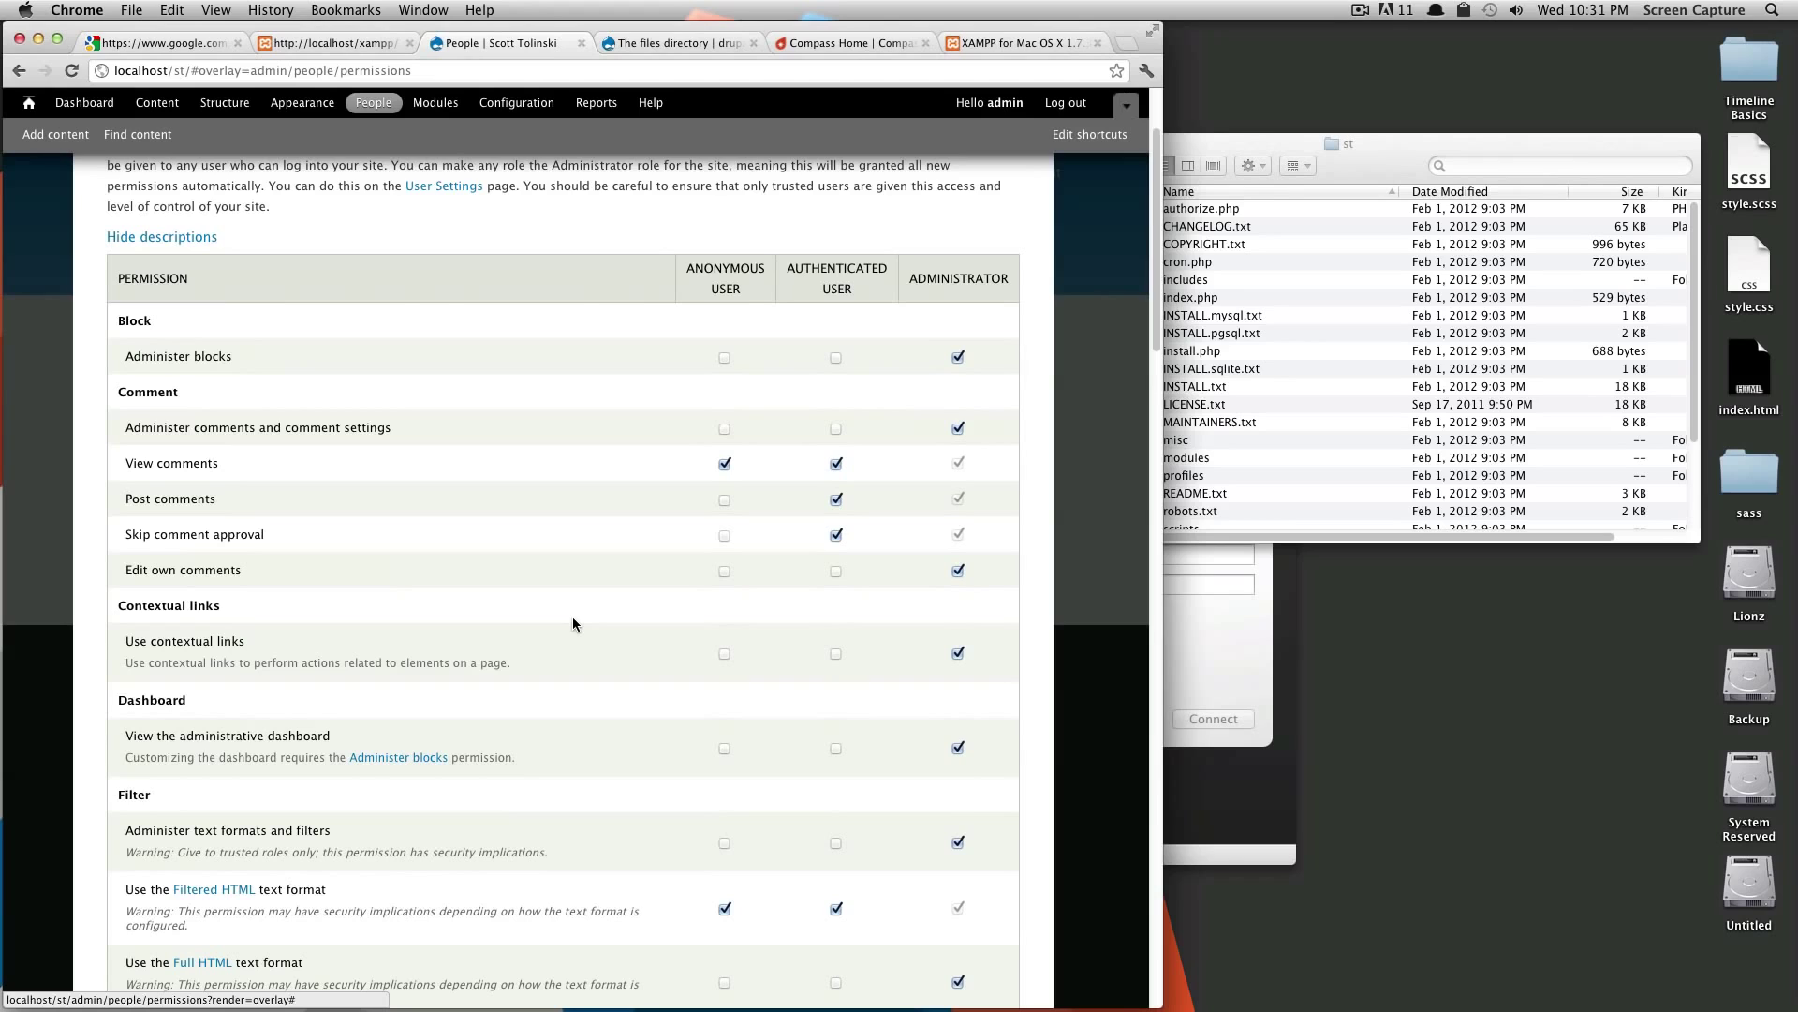
{"action": "scroll", "coordinate": [573, 624], "scroll_direction": "down", "scroll_amount": 20}
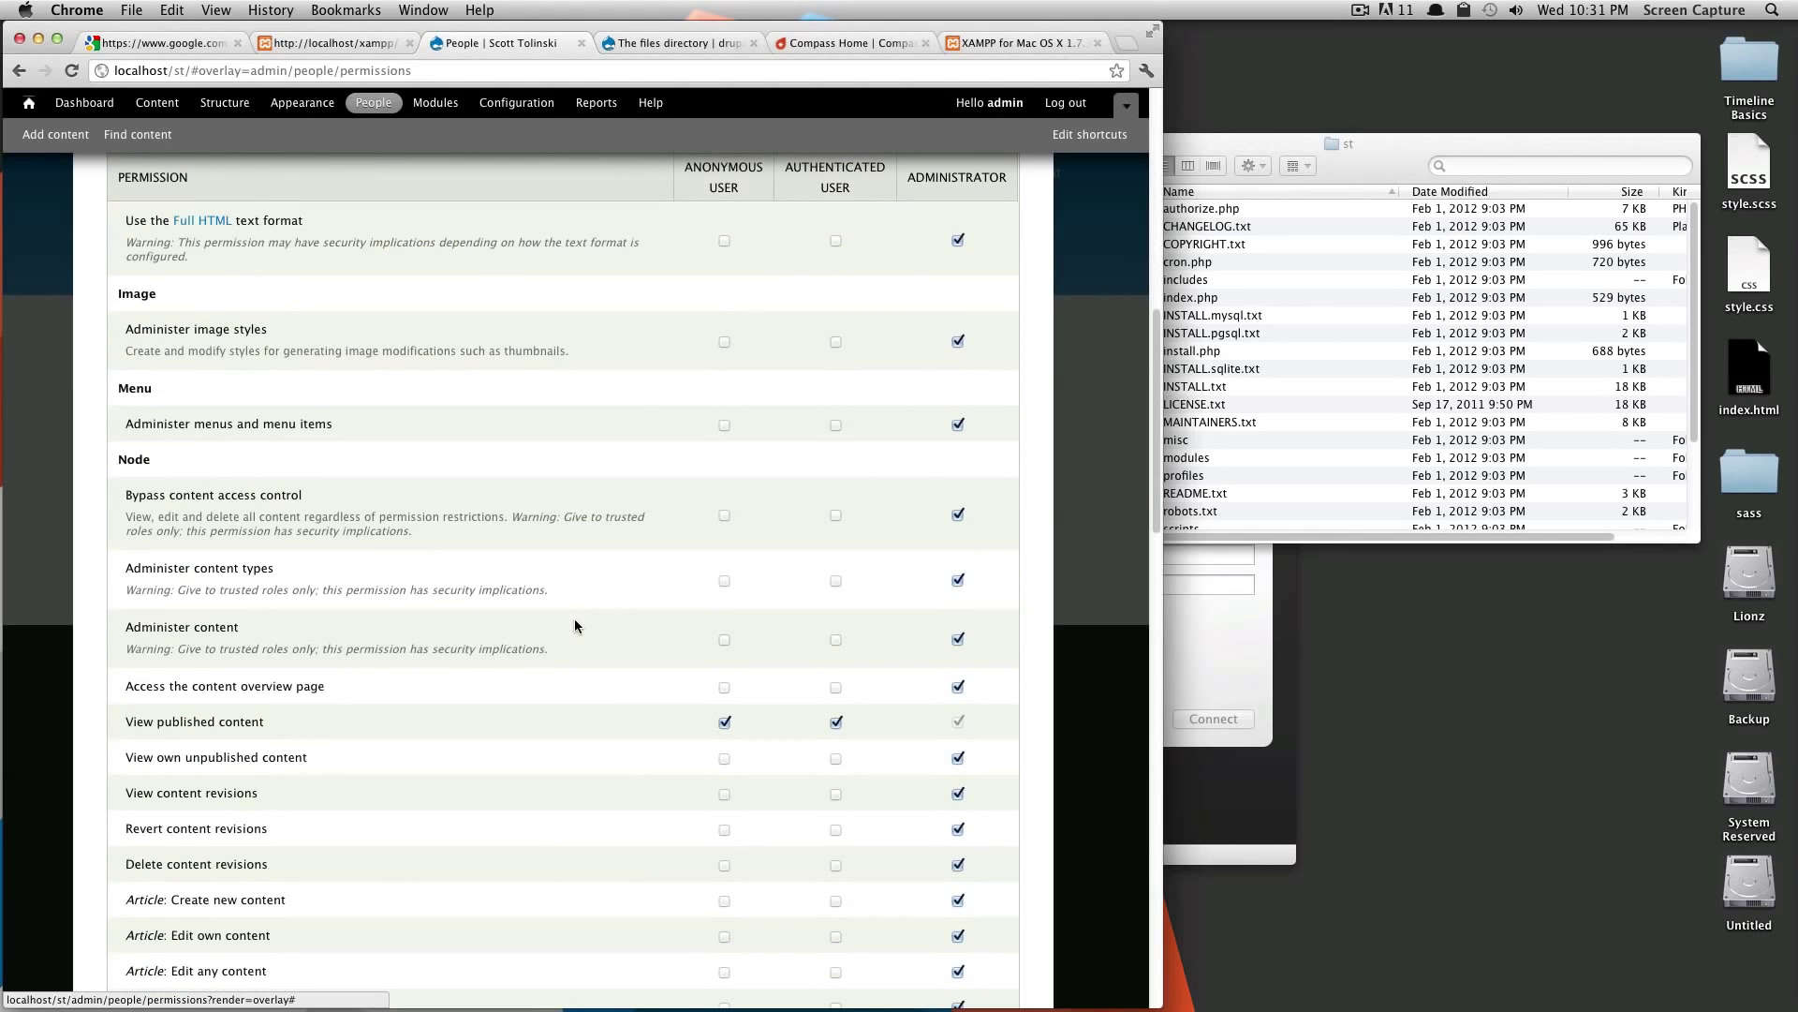
{"action": "scroll", "coordinate": [576, 620], "scroll_direction": "down", "scroll_amount": 17}
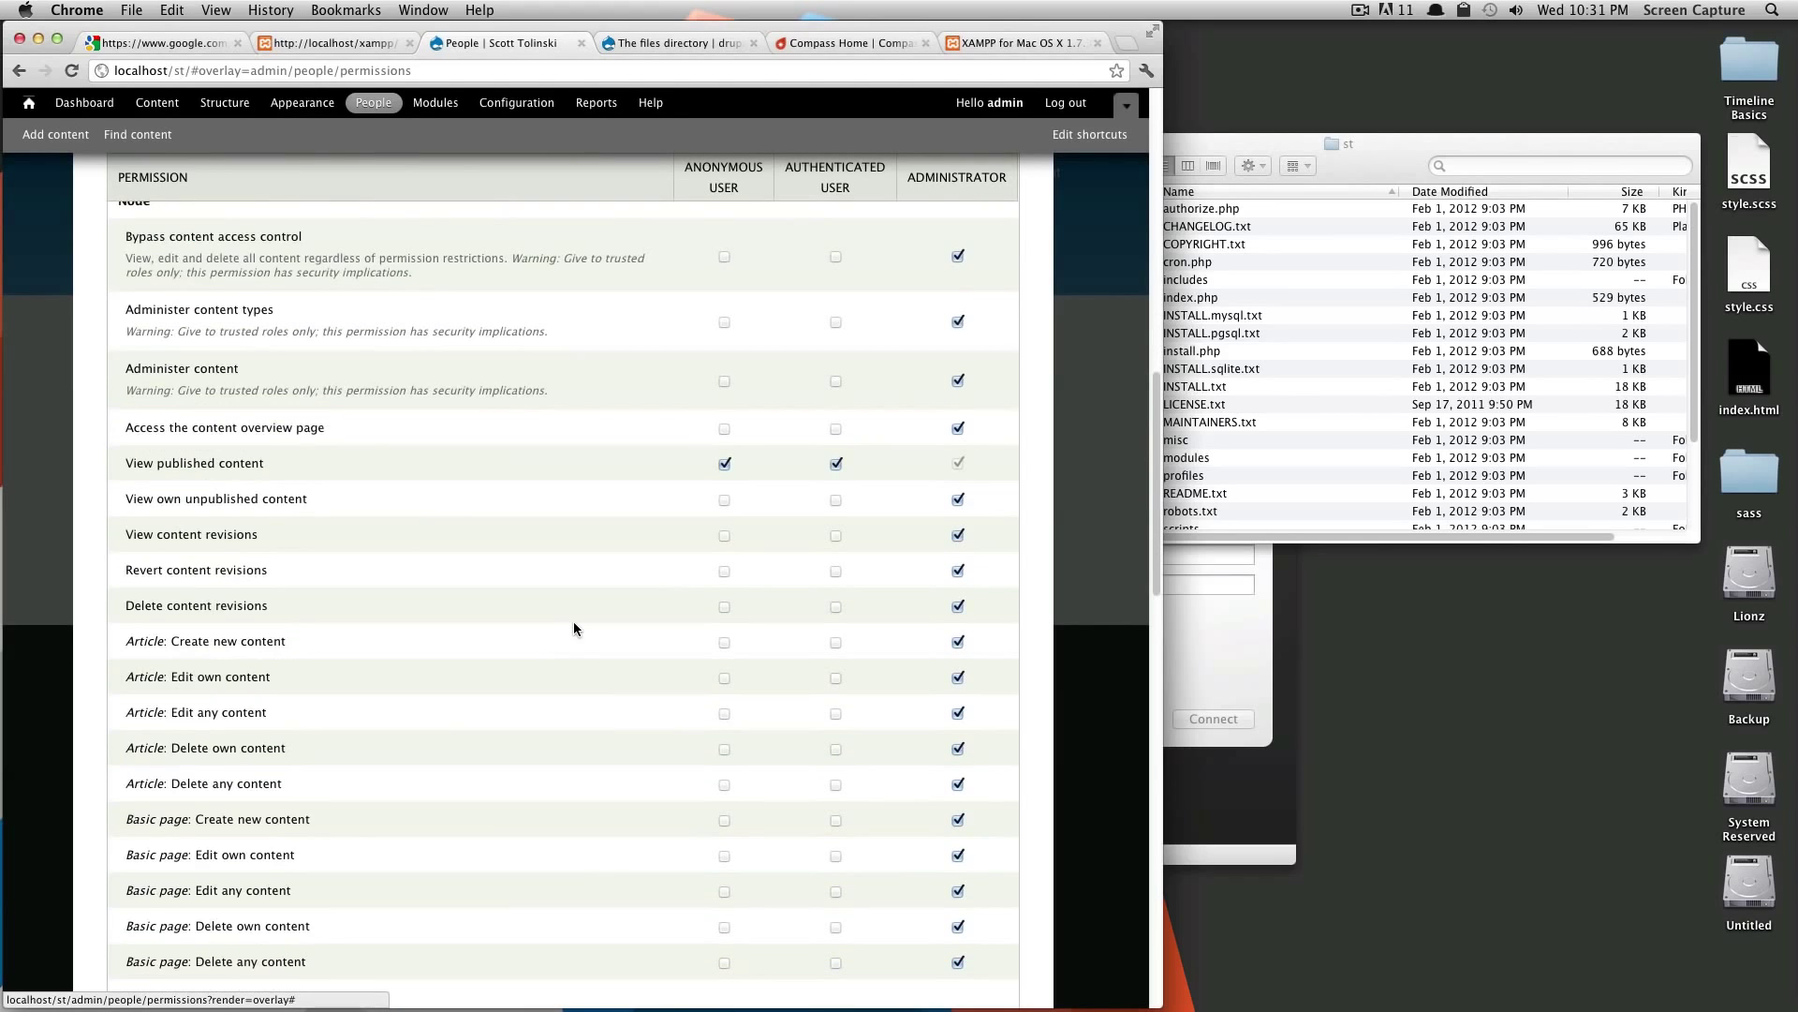
{"action": "scroll", "coordinate": [573, 627], "scroll_direction": "down", "scroll_amount": 4}
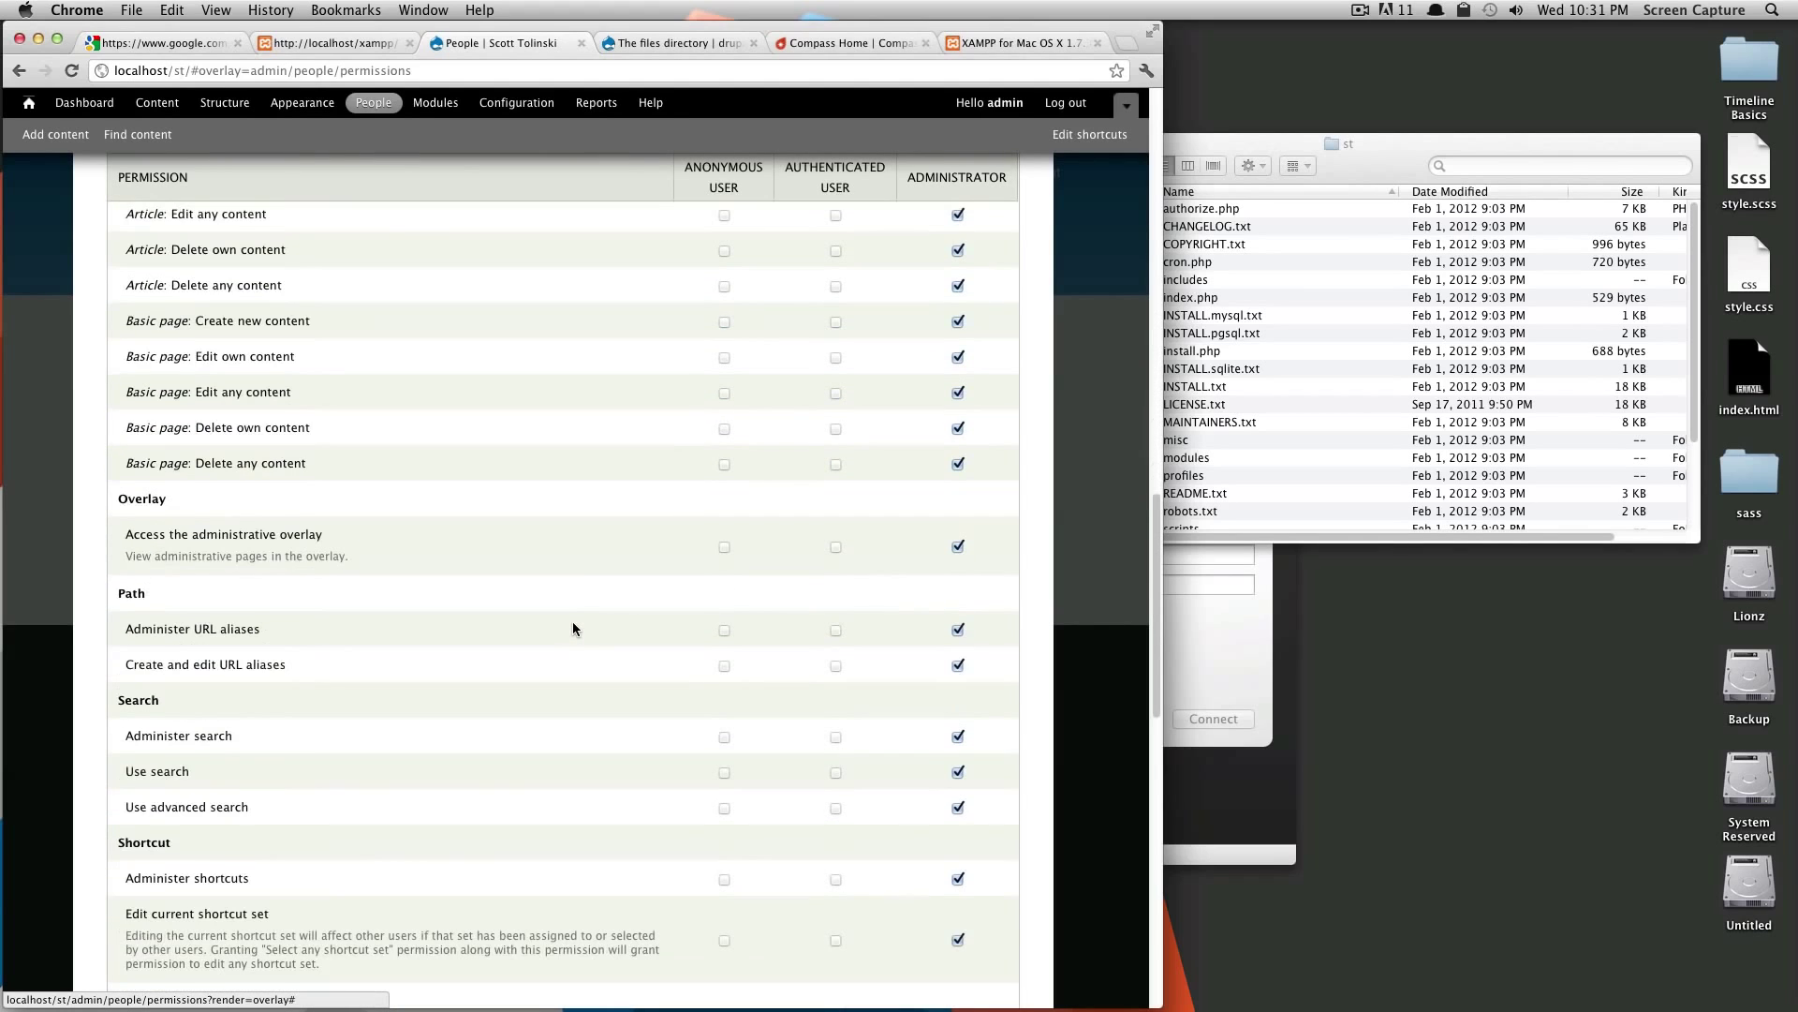
{"action": "scroll", "coordinate": [571, 621], "scroll_direction": "up", "scroll_amount": 20}
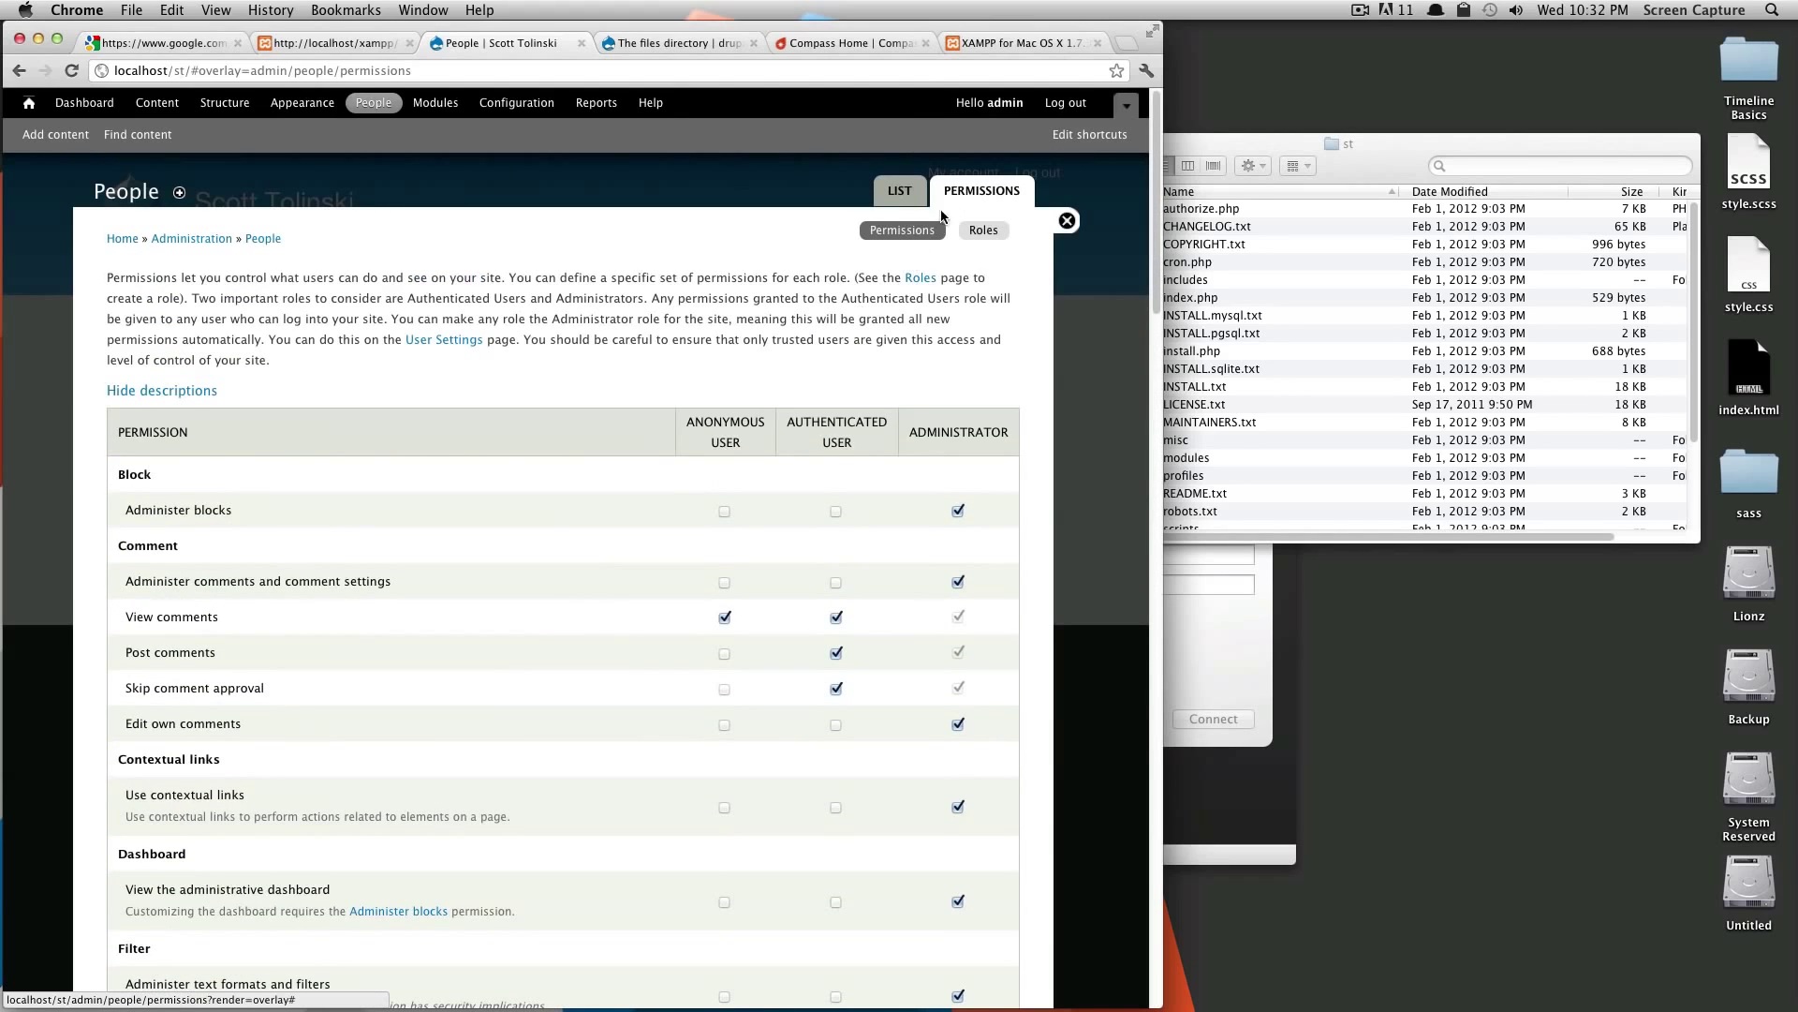
Return to the user list, filter it by the administrator role, and reset the filter
{"action": "left_click", "coordinate": [896, 199]}
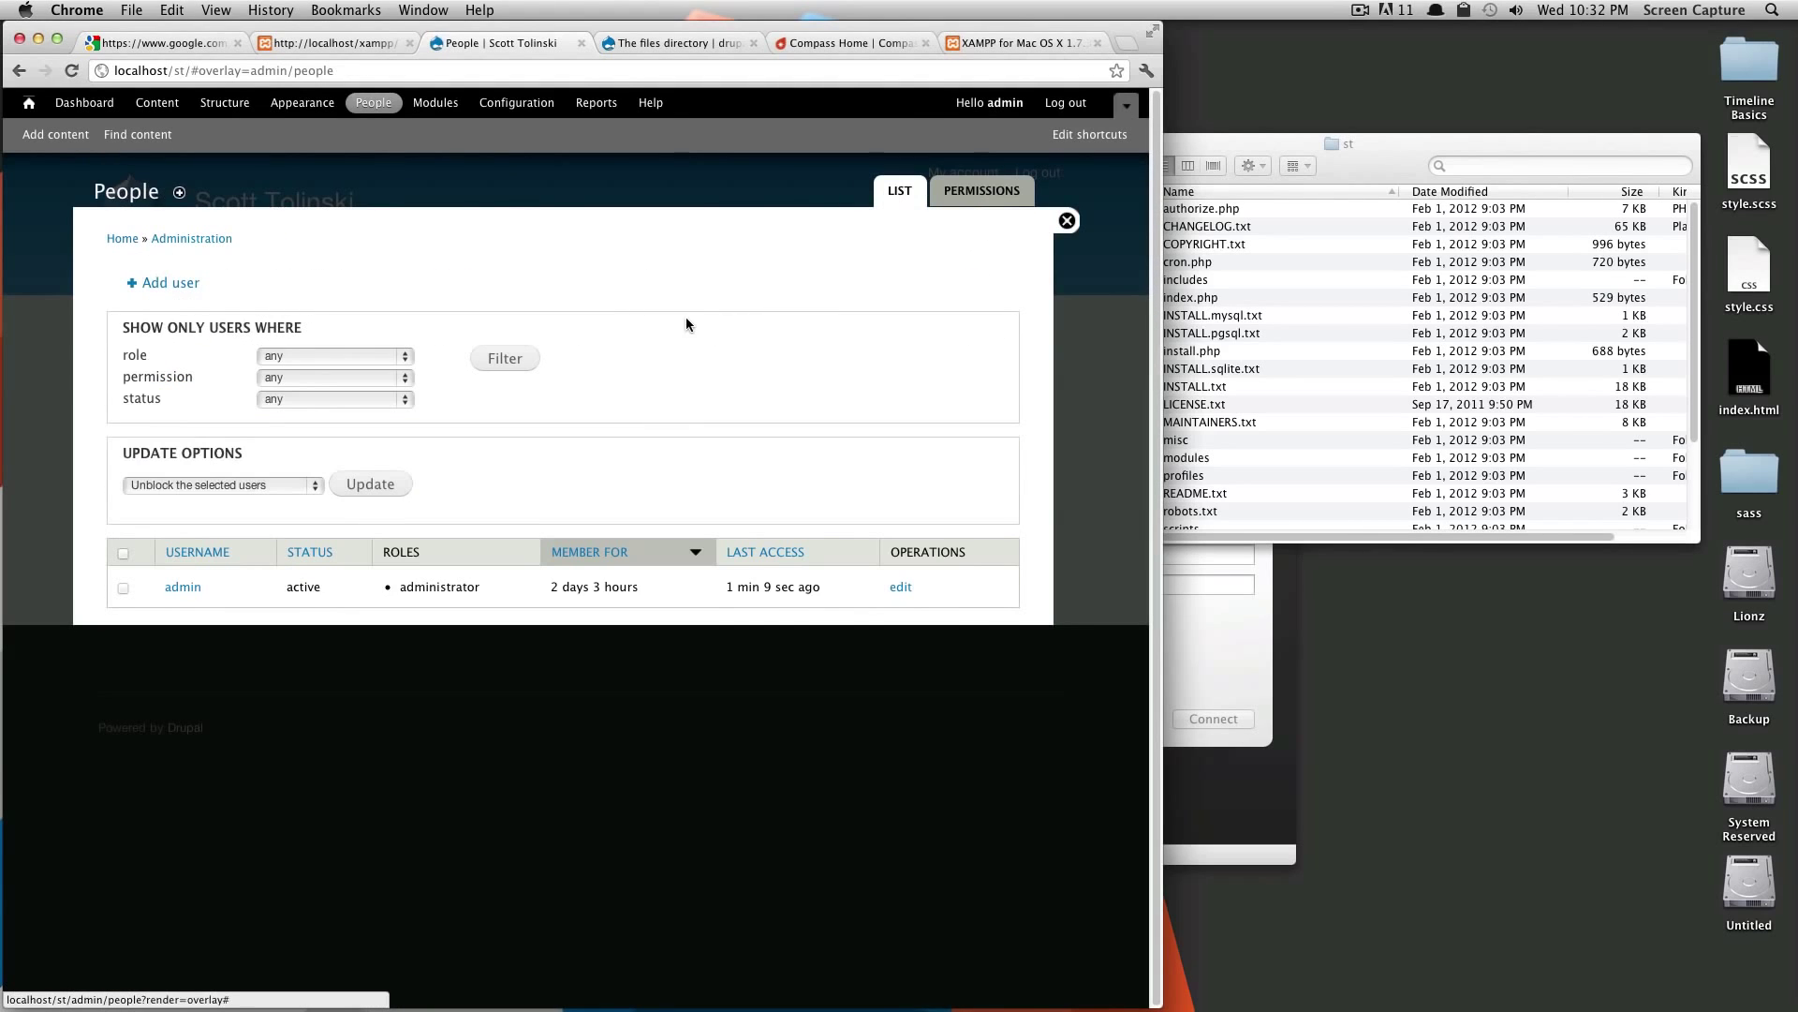
{"action": "left_click_drag", "start_coordinate": [649, 417], "coordinate": [882, 440]}
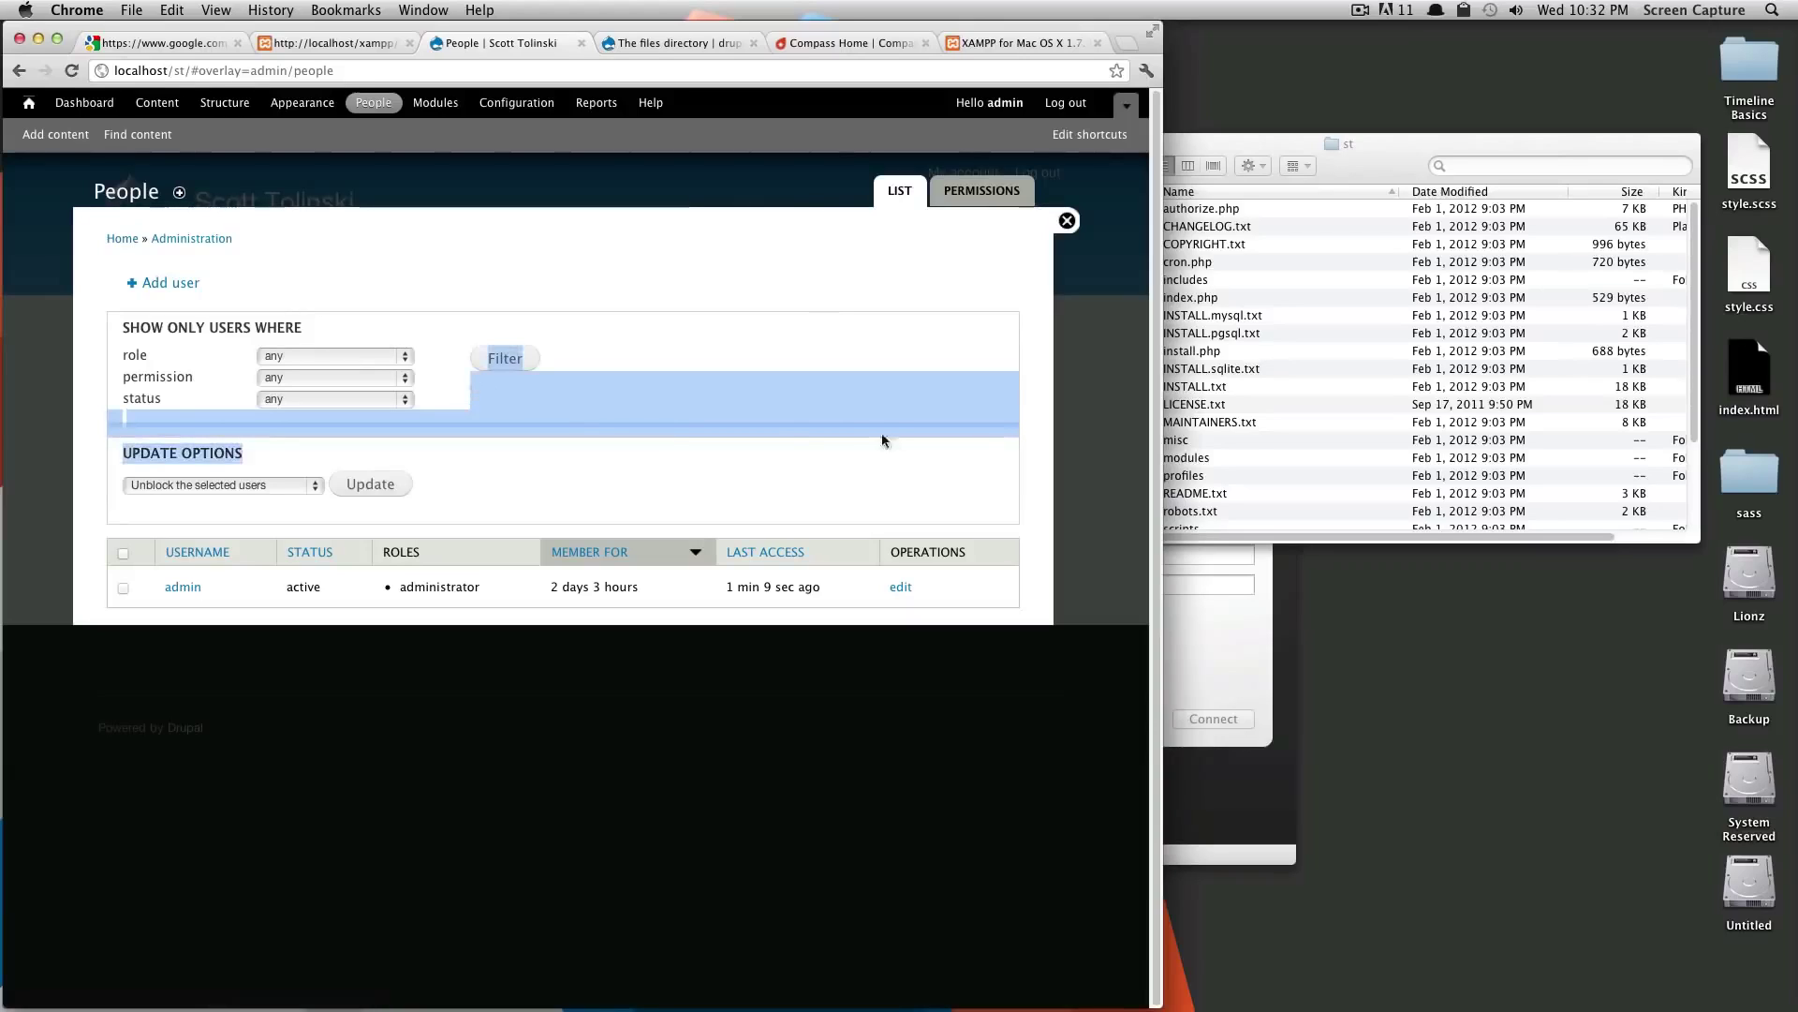
{"action": "left_click", "coordinate": [189, 379]}
{"action": "left_click", "coordinate": [351, 358]}
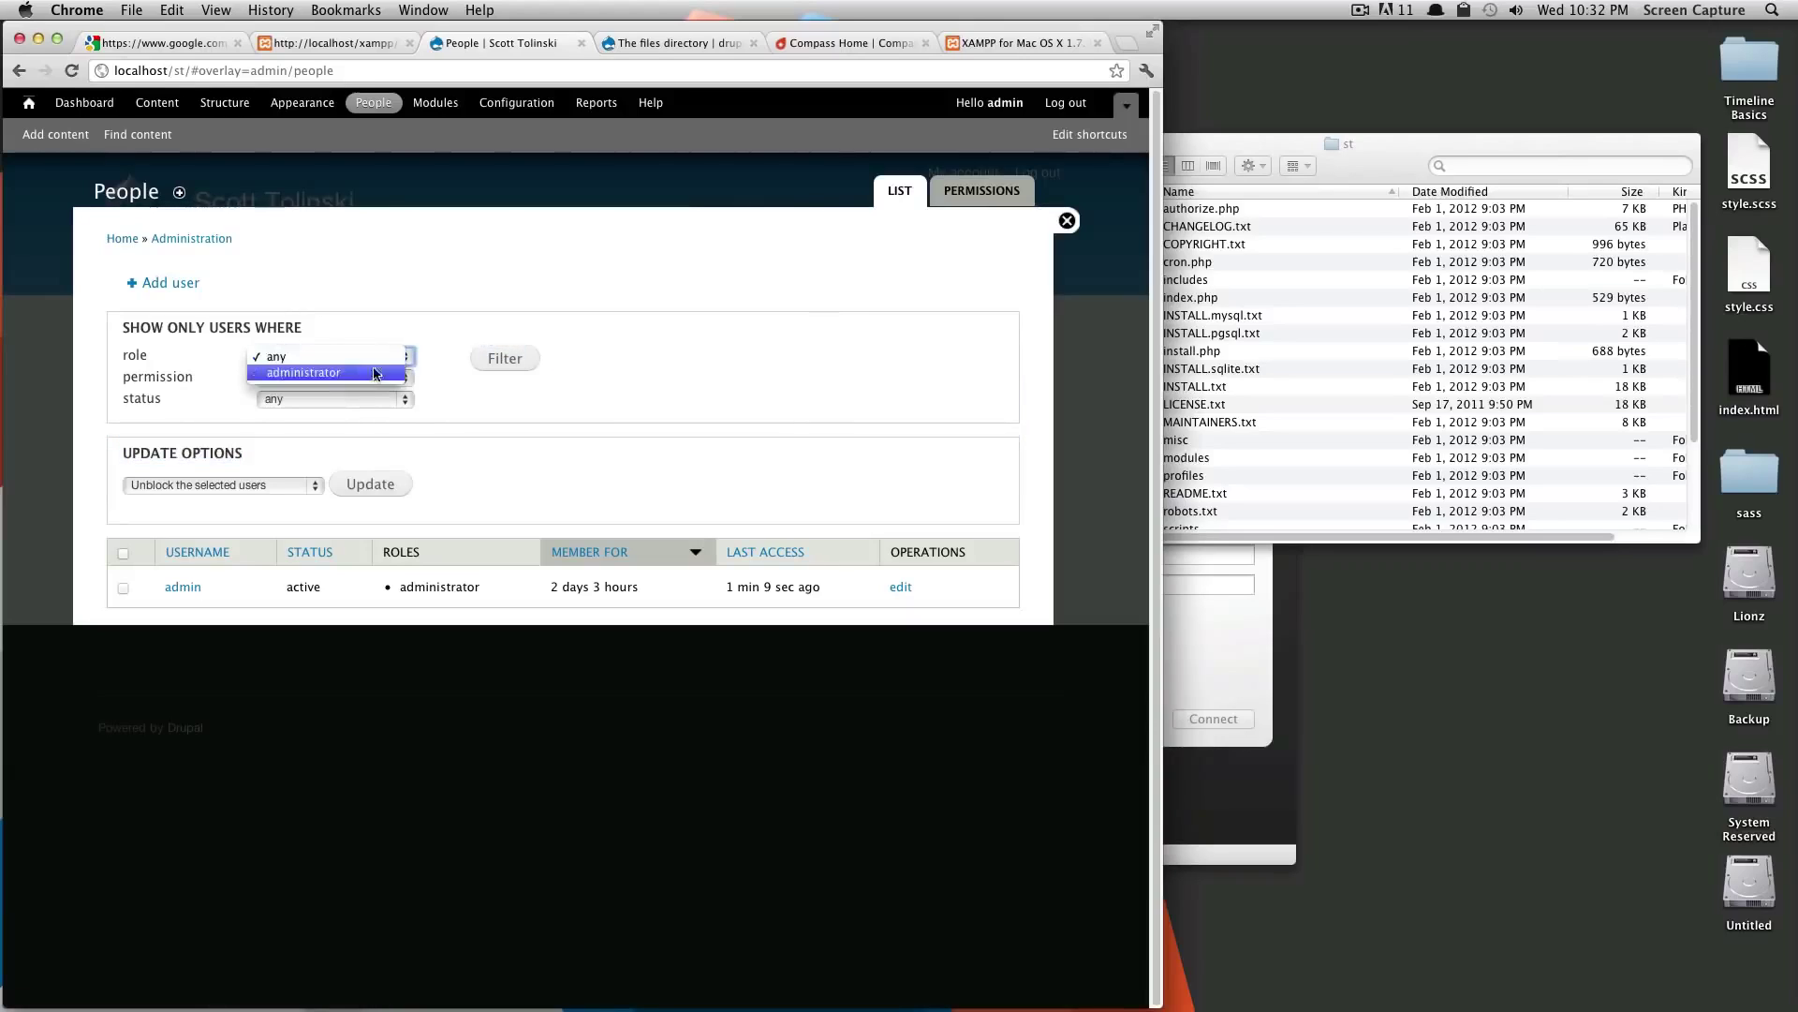
{"action": "left_click", "coordinate": [374, 373]}
{"action": "left_click", "coordinate": [498, 361]}
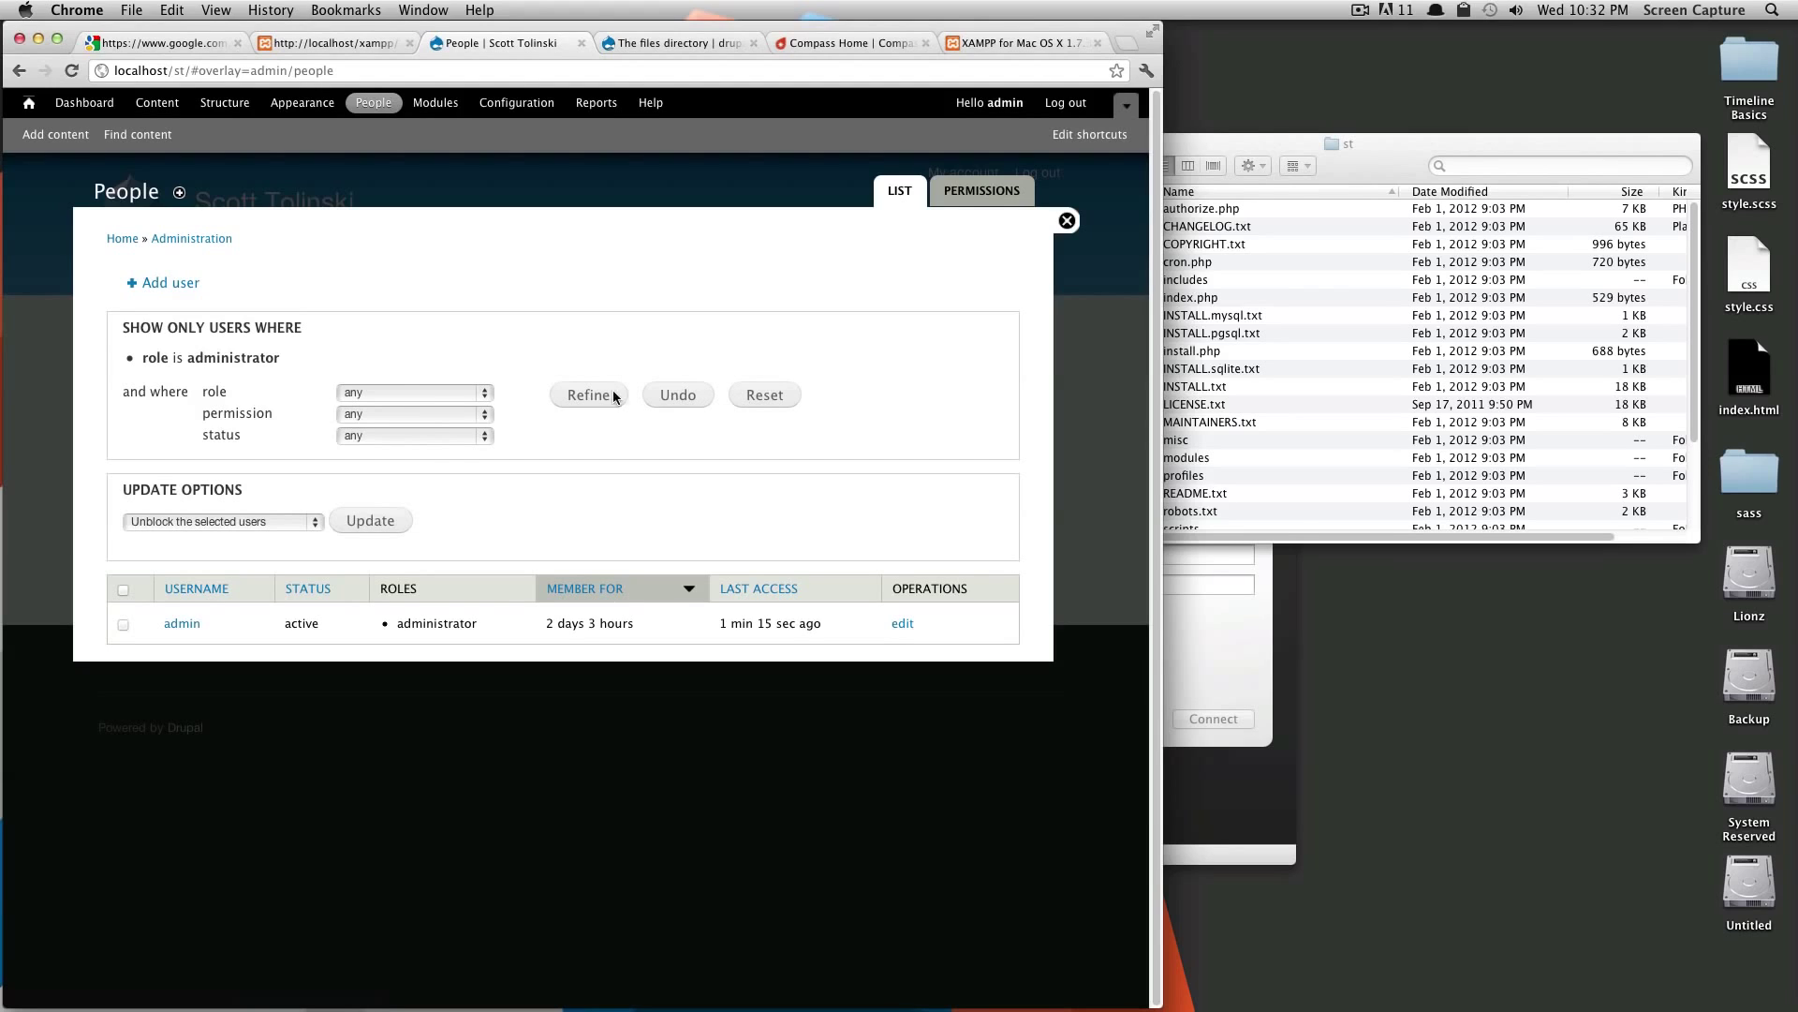
{"action": "left_click", "coordinate": [762, 401]}
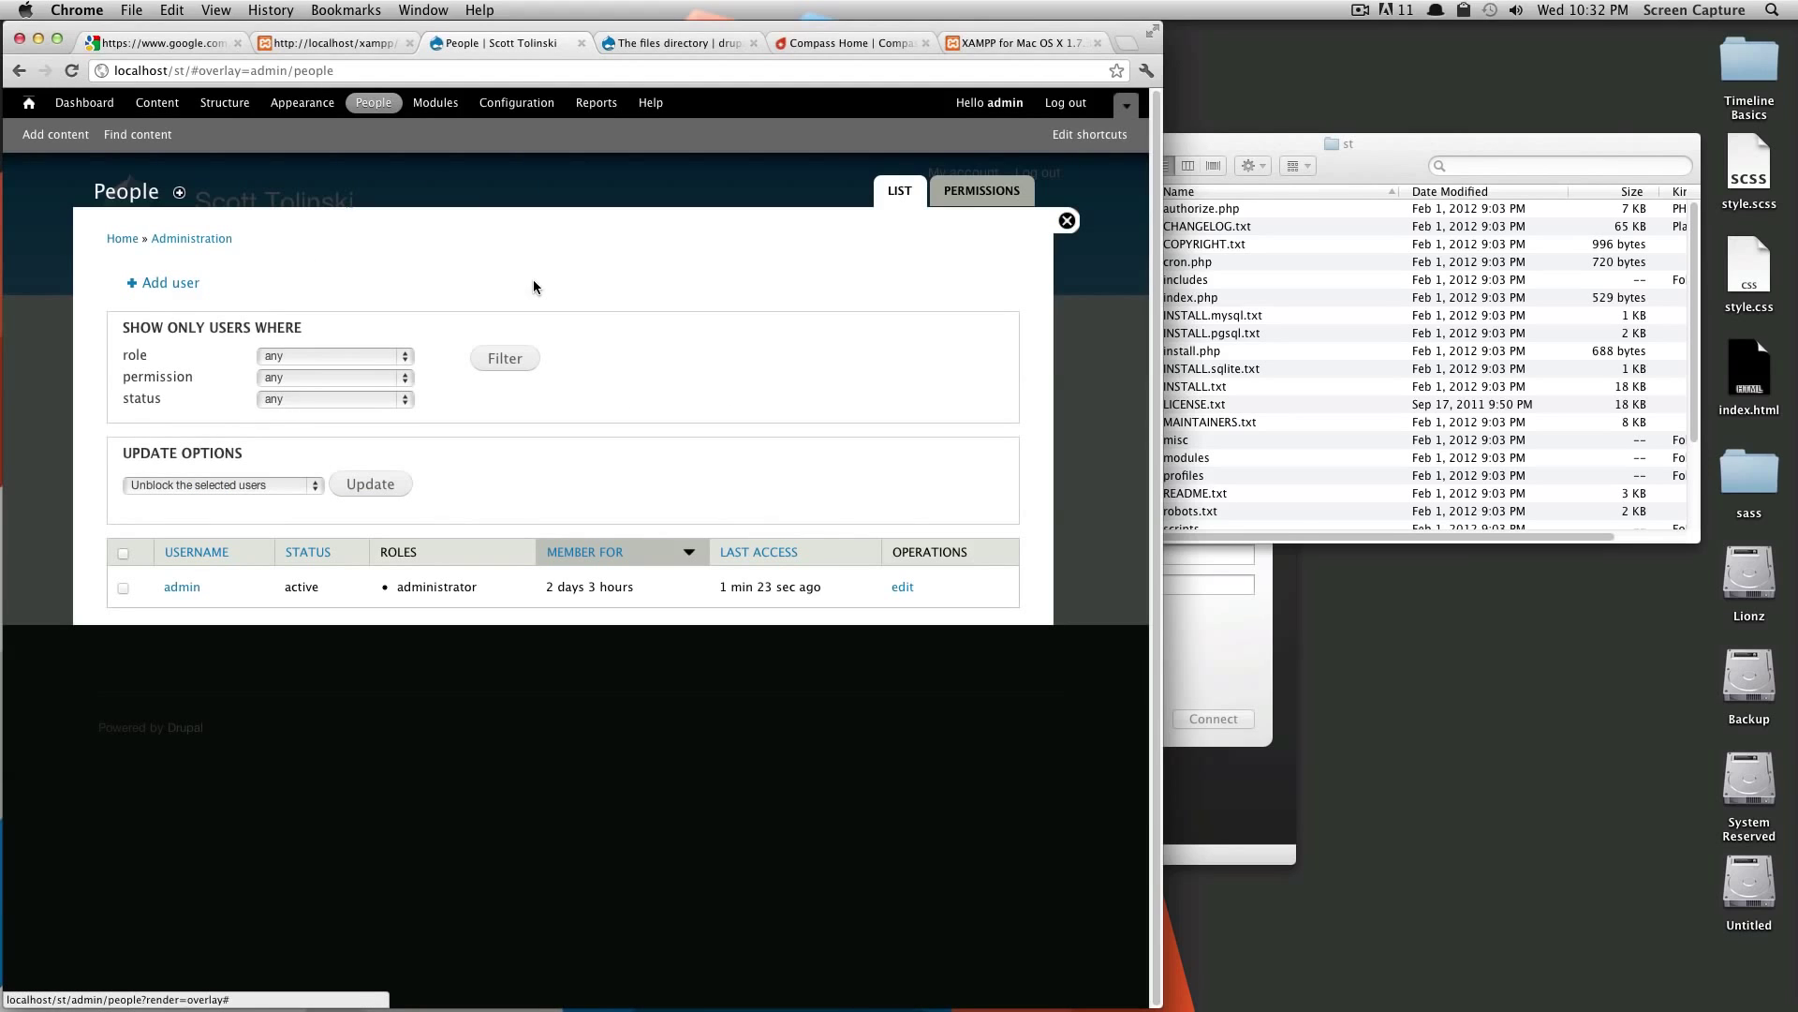